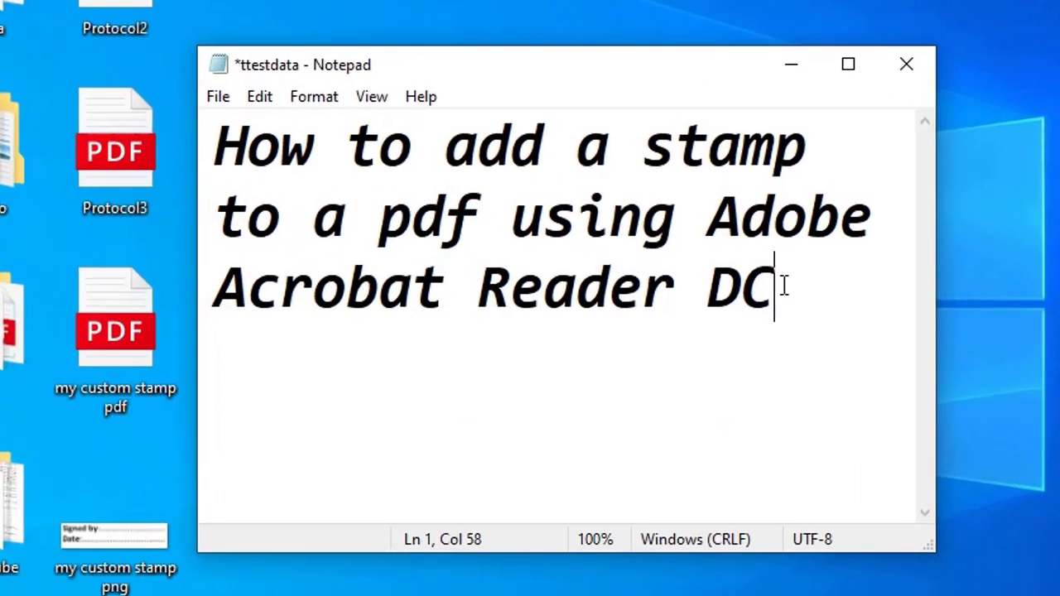
Drag-select the full title 'How to add a stamp to a pdf using Adobe Acrobat Reader DC'
left_click_drag(791, 284, 193, 140)
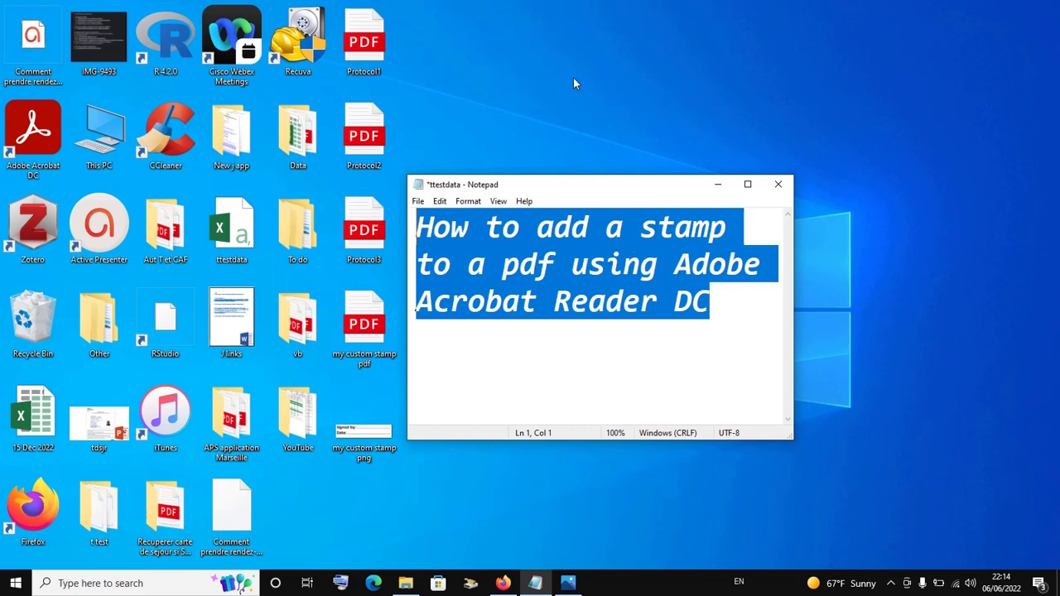
Minimize Notepad and open the desktop file Protocol1 with Adobe Acrobat DC
left_click(718, 184)
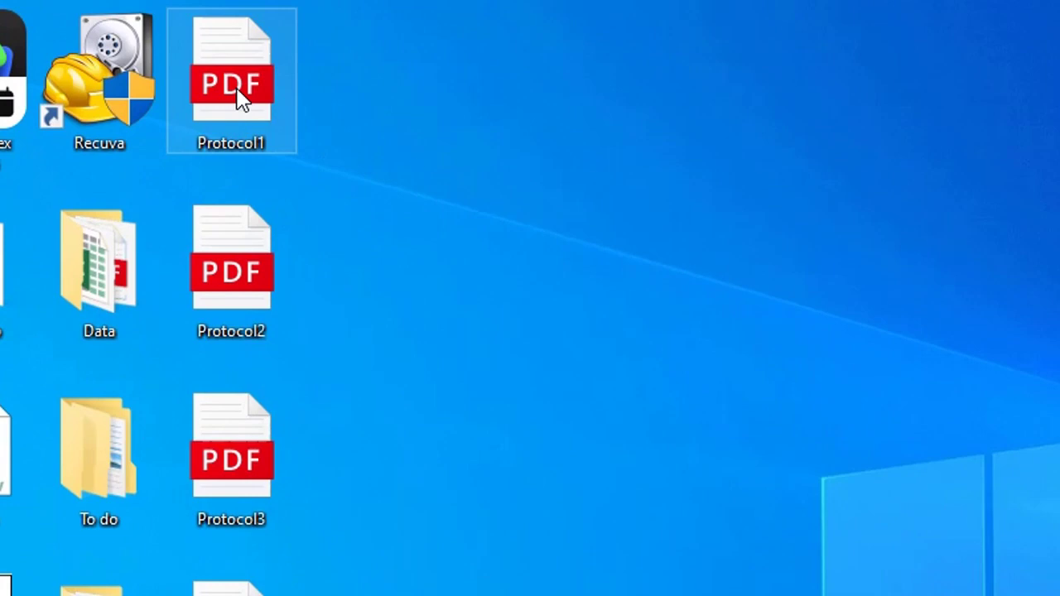
right_click(240, 98)
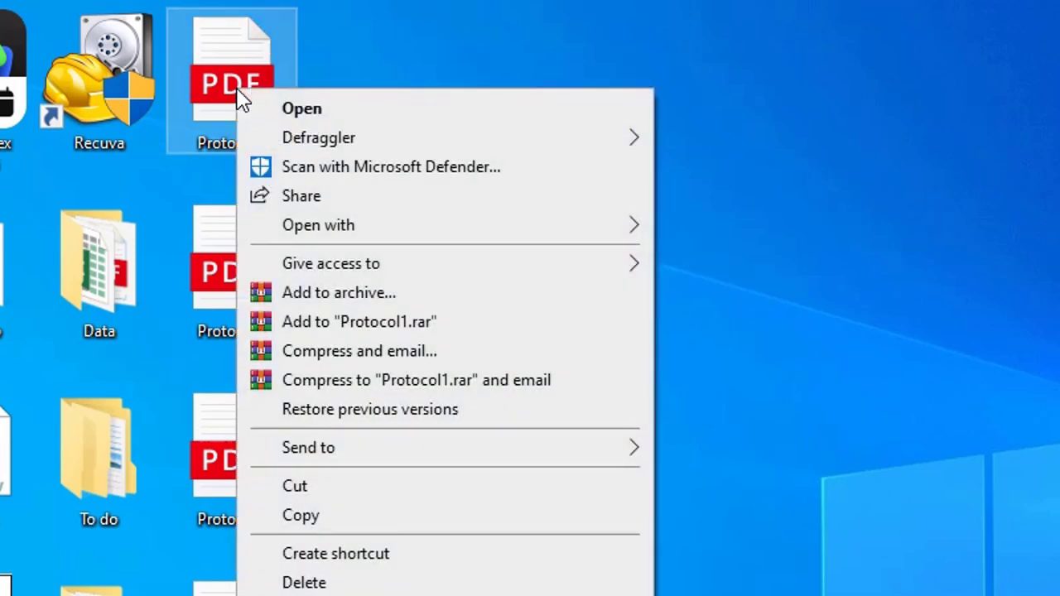
mouse_move(340, 230)
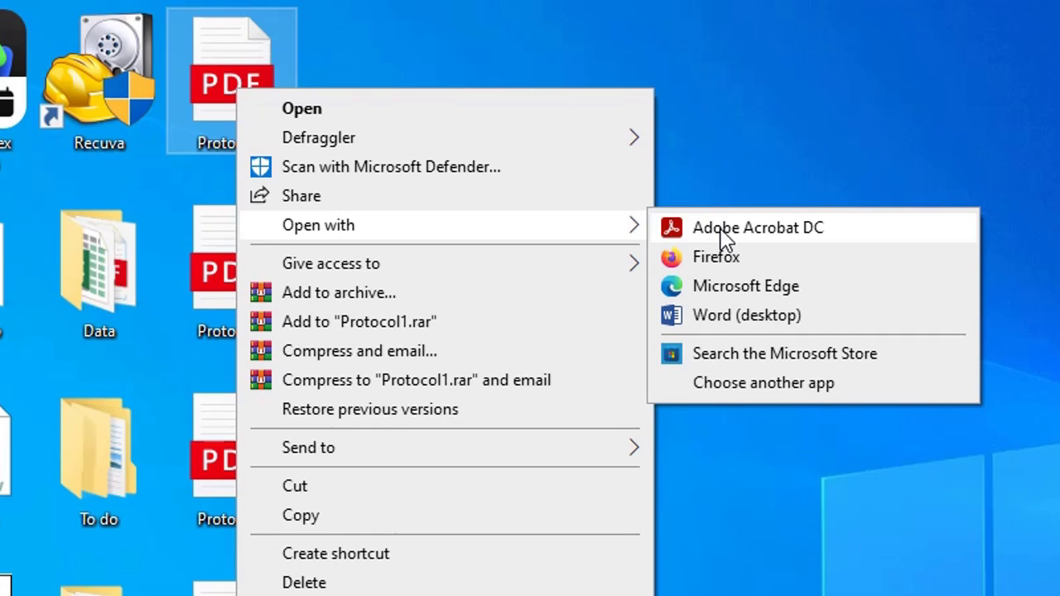
left_click(720, 229)
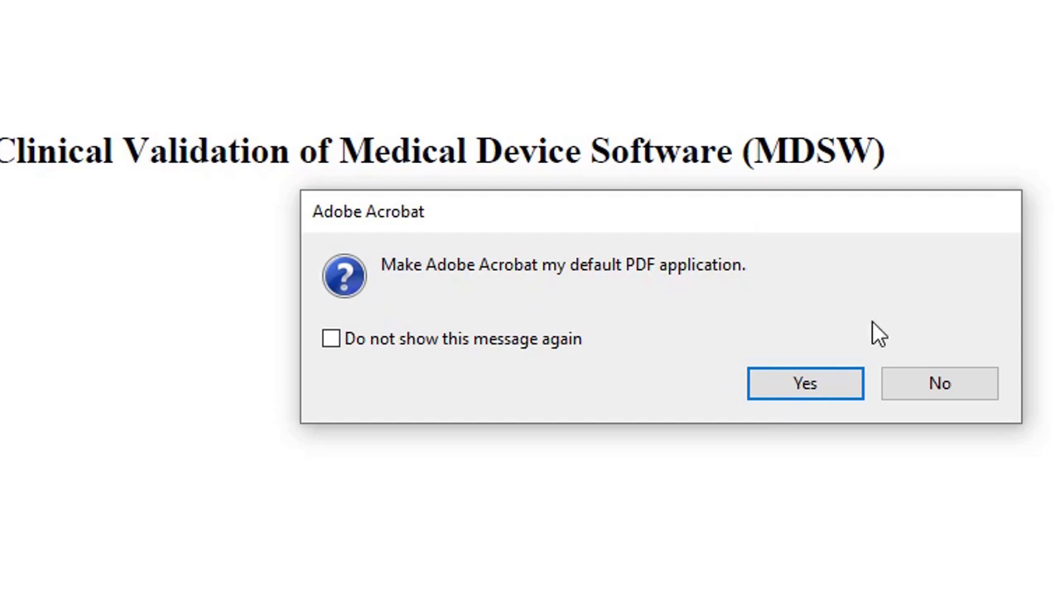
Answer No to the default PDF app prompt and zoom Protocol1 out twice to 100%
left_click(942, 390)
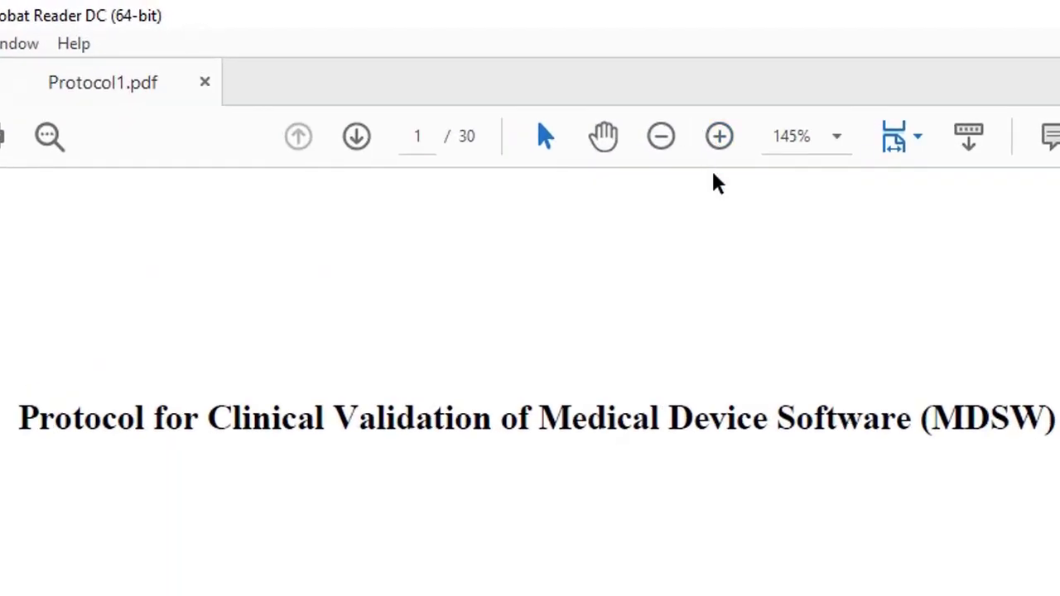
left_click(661, 138)
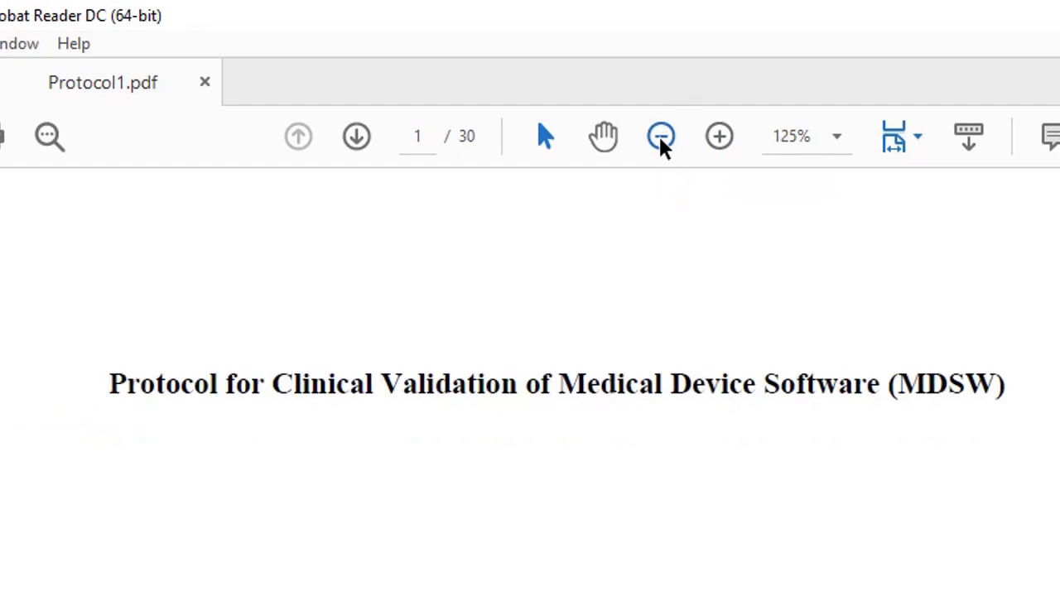
left_click(661, 137)
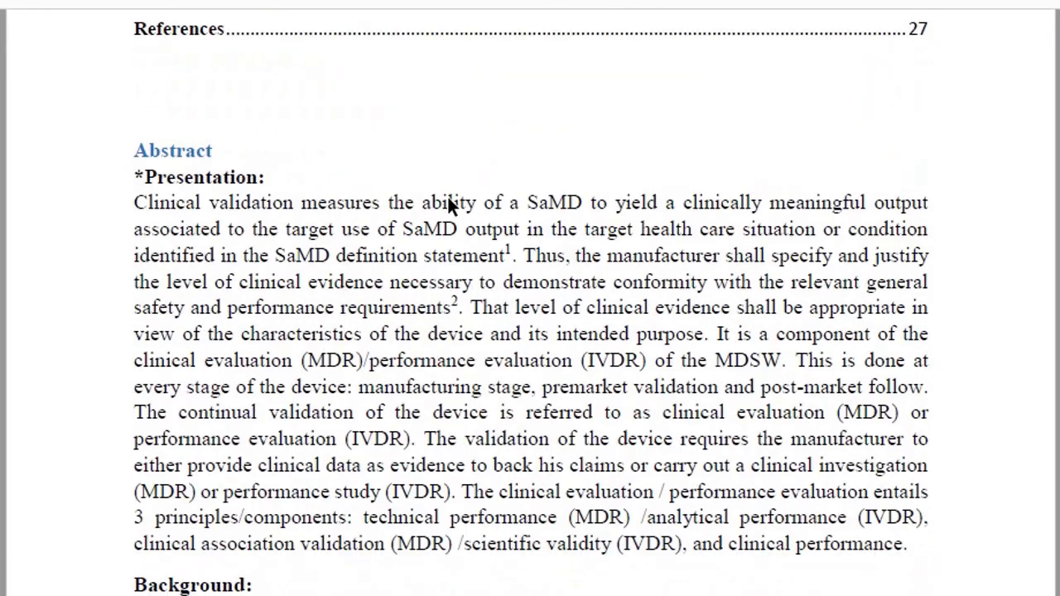
Scroll through Protocol1 and back up to its title page
scroll(448, 205, "down", 5)
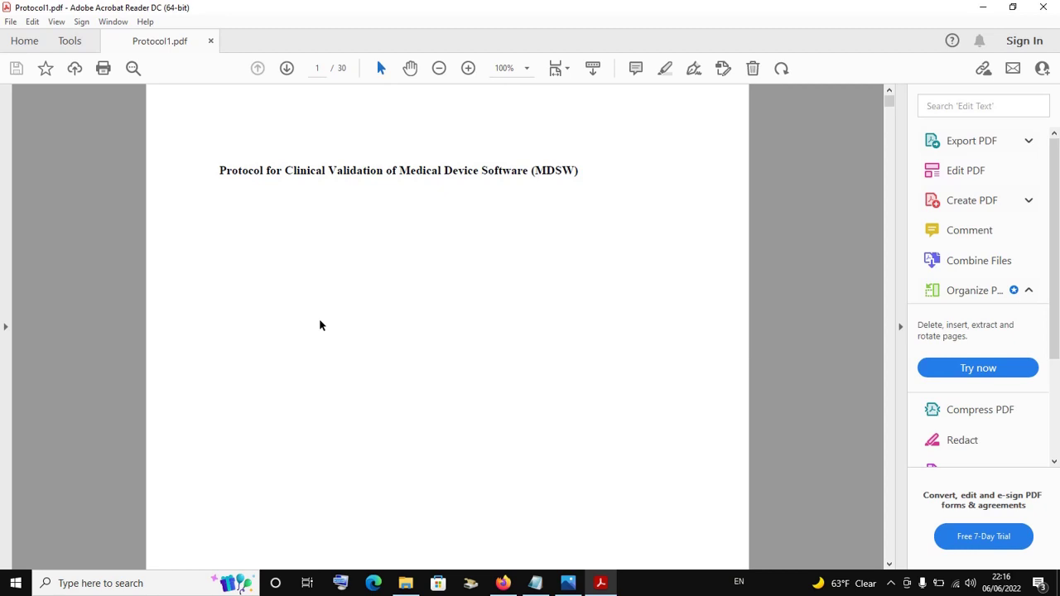
scroll(459, 222, "down", 1)
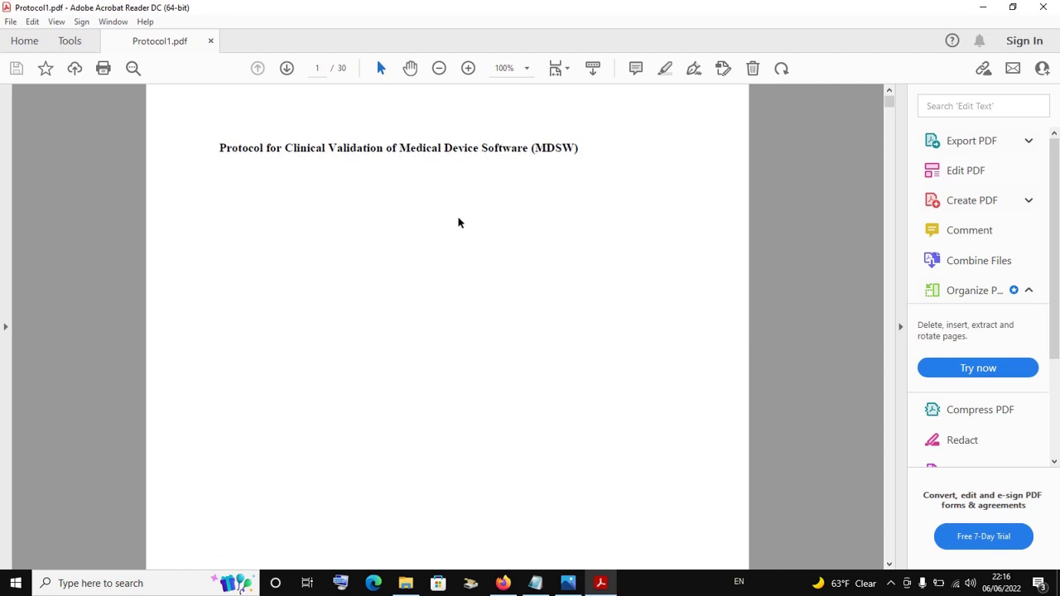
scroll(458, 222, "down", 1)
scroll(458, 222, "up", 1)
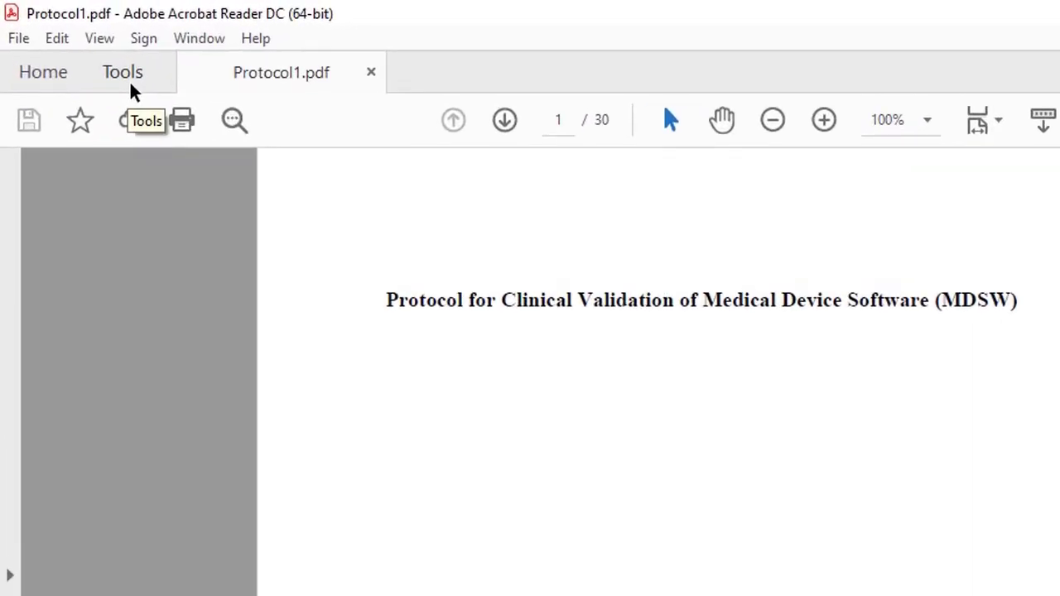
From the Tools tab, launch the Stamp tool on Protocol1.pdf
left_click(130, 83)
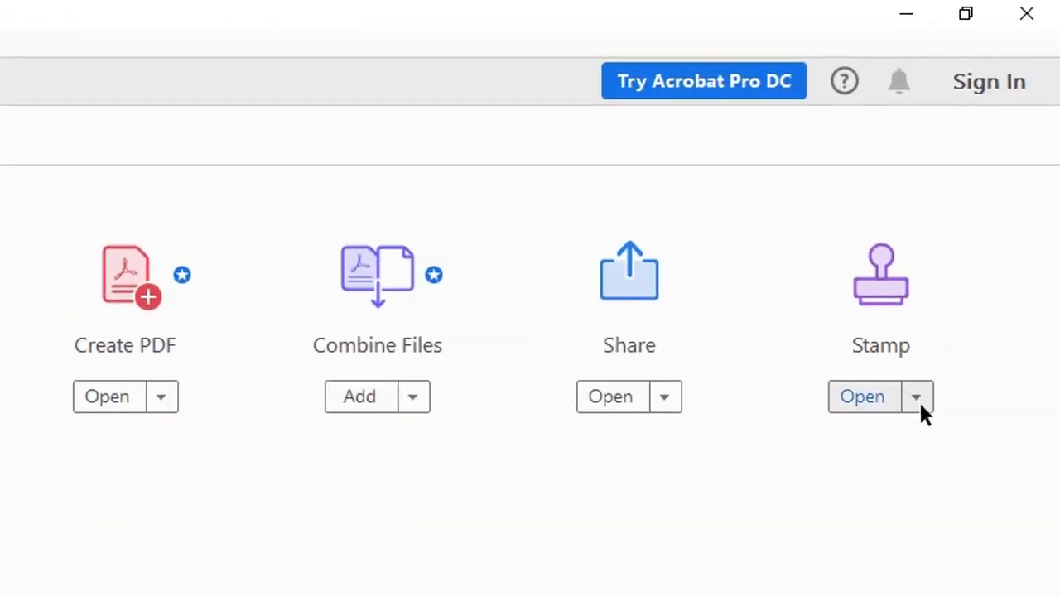
left_click(917, 398)
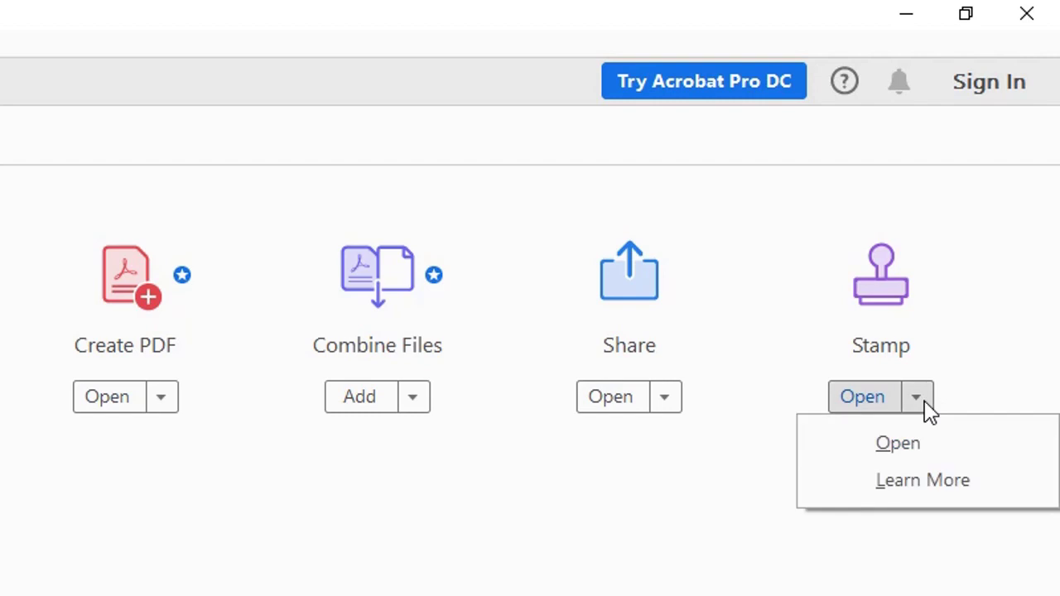
left_click(956, 380)
left_click(861, 401)
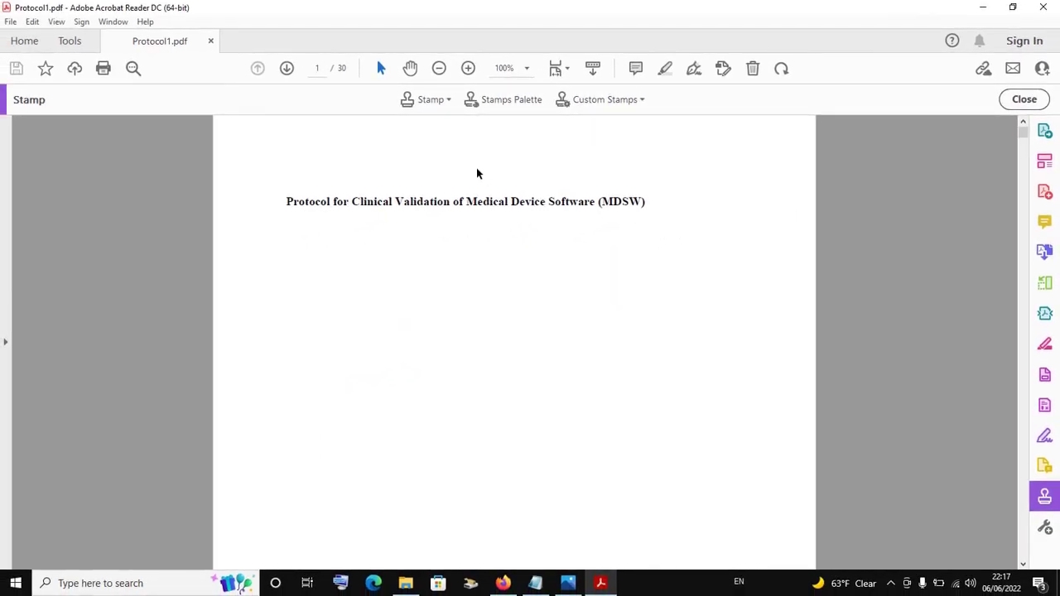
left_click(83, 42)
Preview the Sign Here and Standard Business stamp submenus, then close the list unselected
left_click(426, 105)
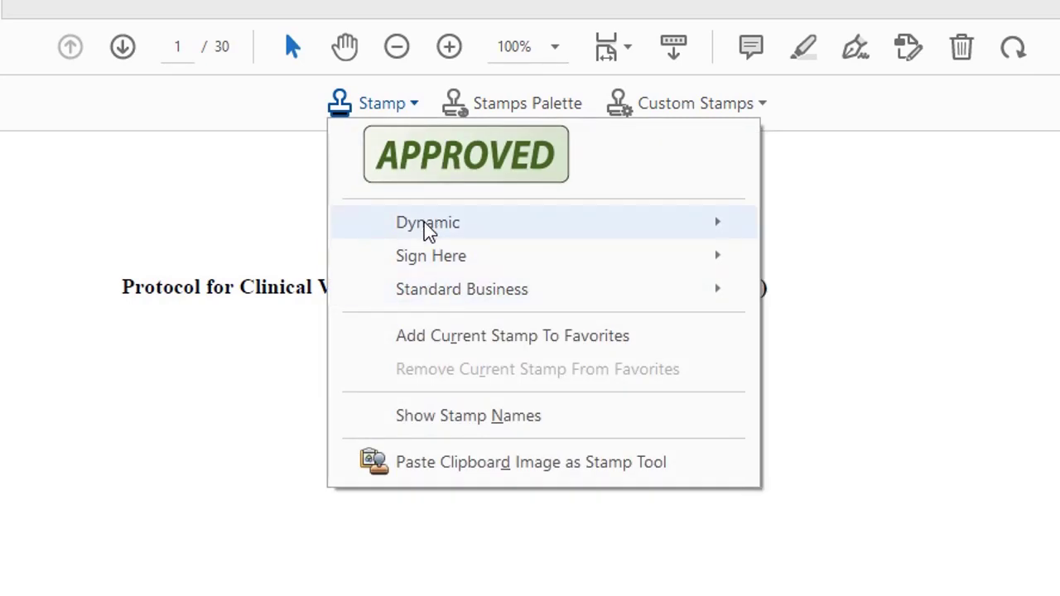
mouse_move(429, 247)
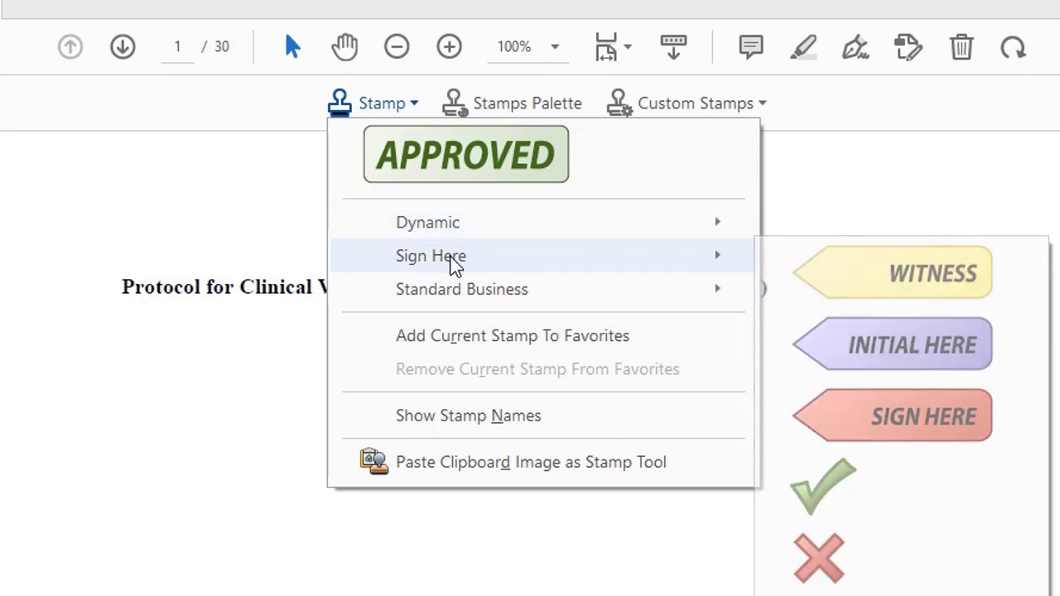
mouse_move(469, 285)
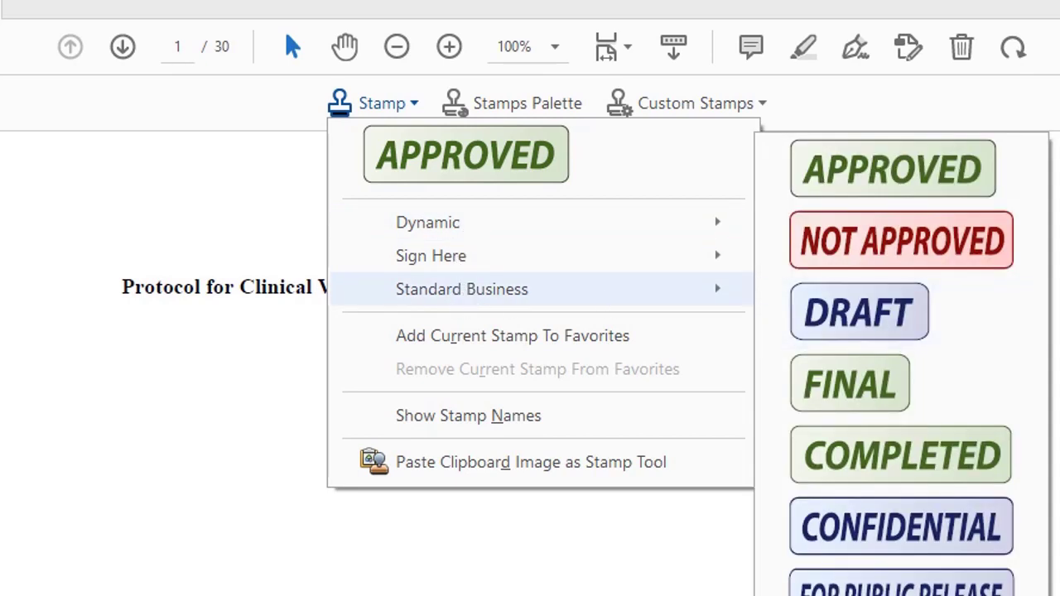
key("Escape")
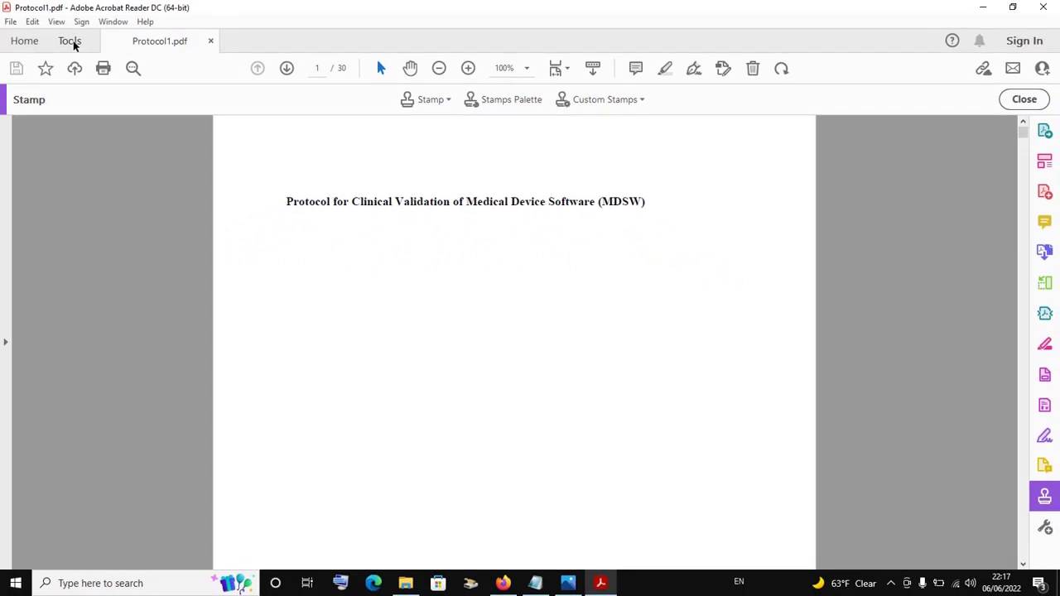
Switch to the Tools overview and expand the Stamp tool's extra options menu
left_click(71, 42)
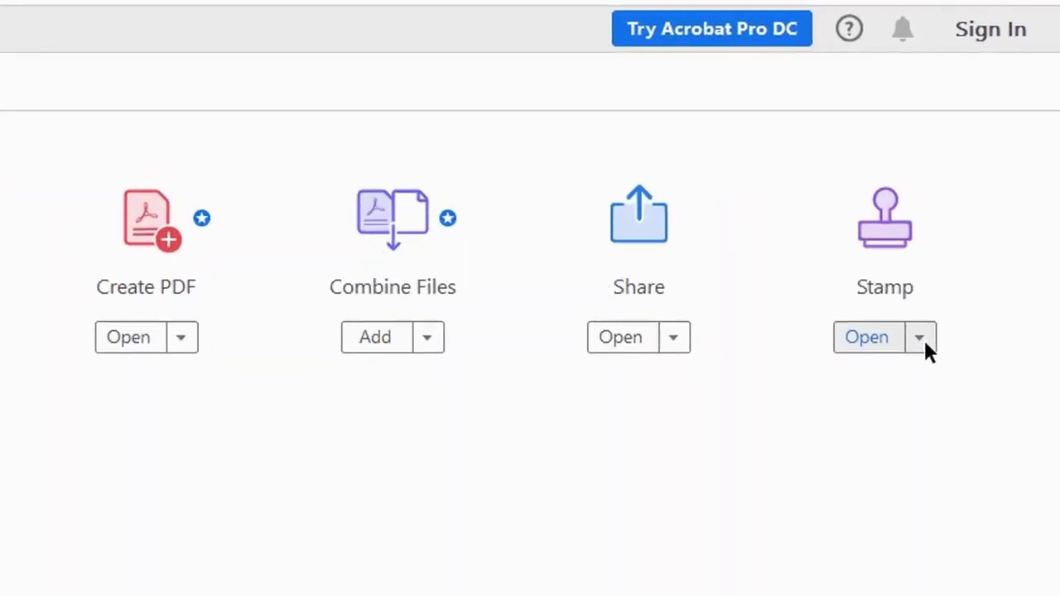
left_click(921, 338)
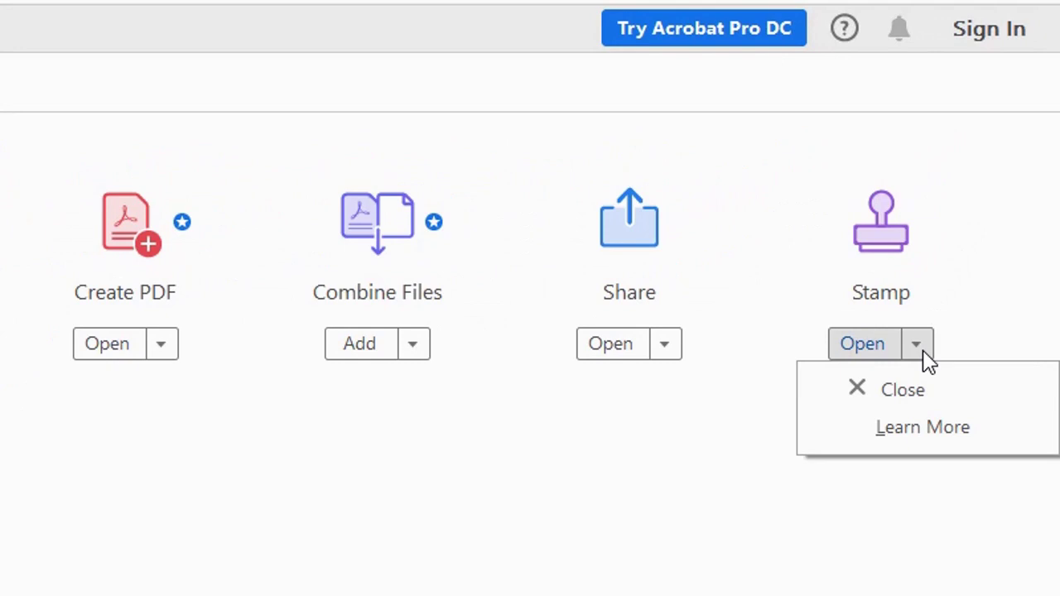
Open Stamp's Learn More help article and close the regional-site popup
left_click(926, 443)
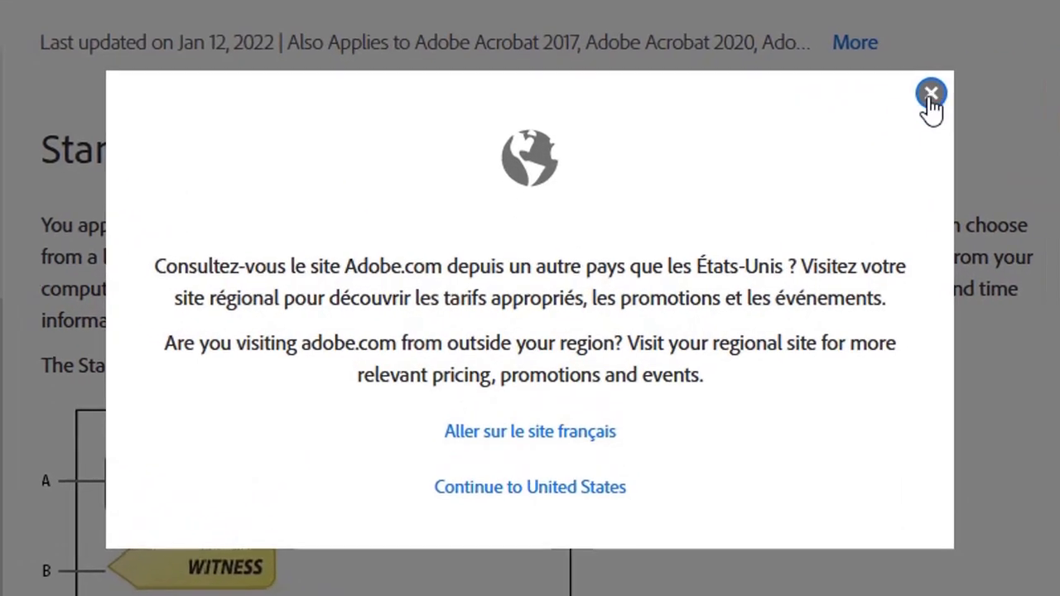
left_click(738, 200)
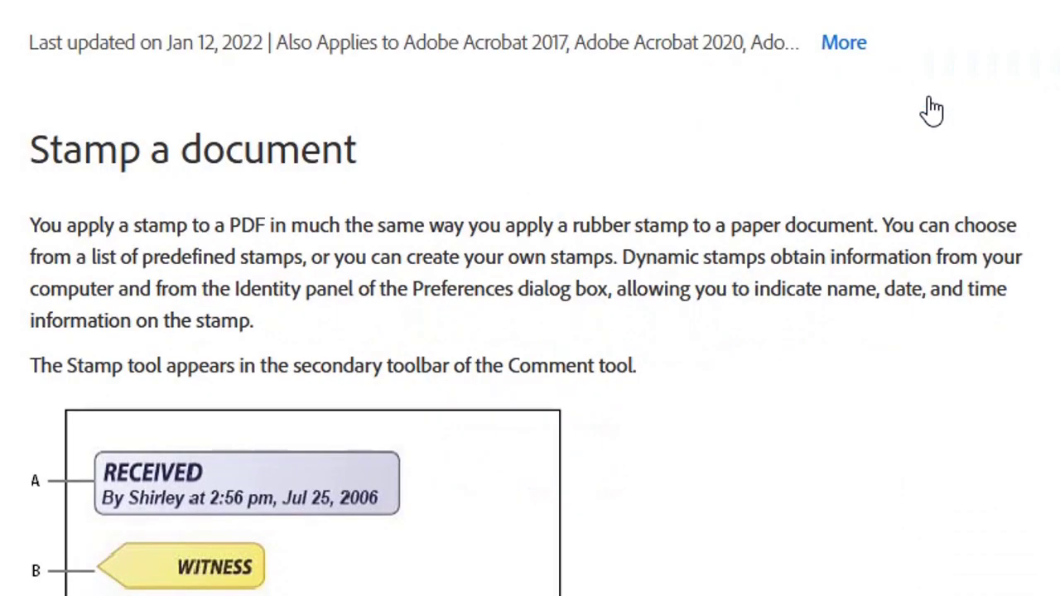
scroll(427, 273, "down", 3)
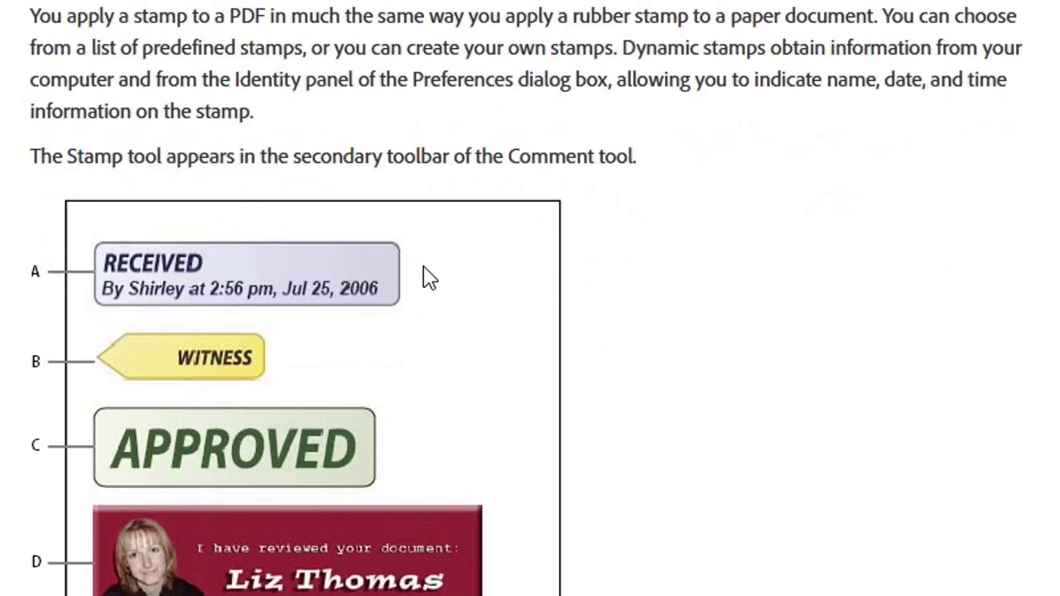
scroll(428, 275, "up", 3)
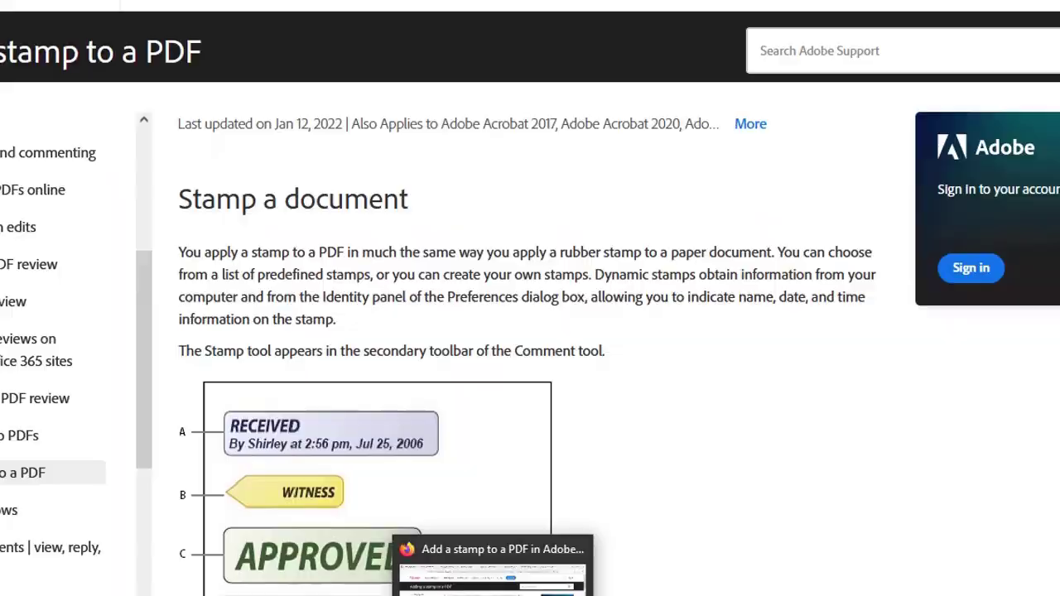
Bring Acrobat forward, return to the Protocol1.pdf tab, and close the Stamp toolbar
left_click(601, 583)
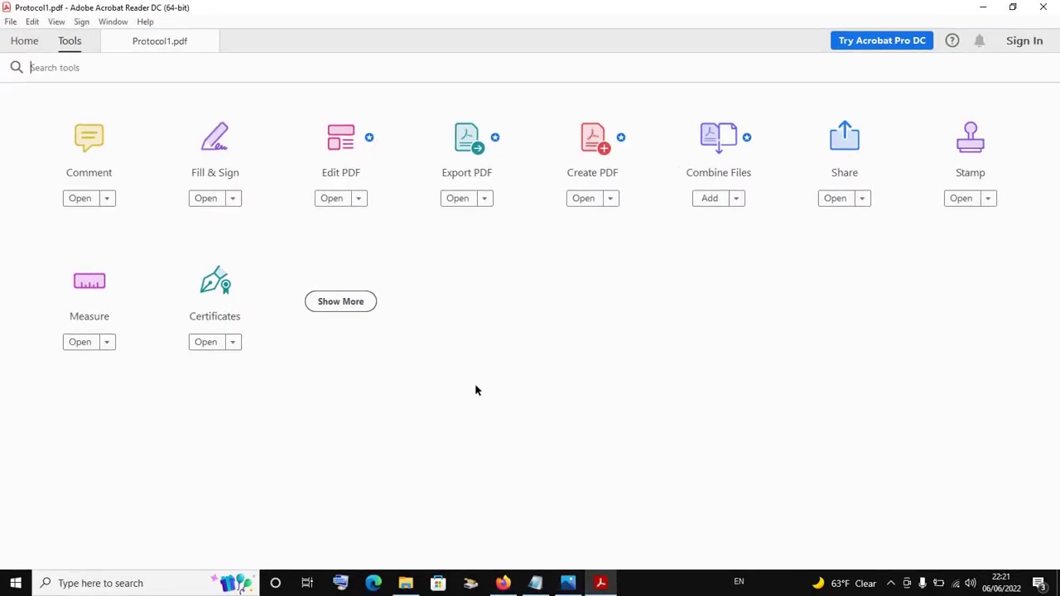
left_click(159, 41)
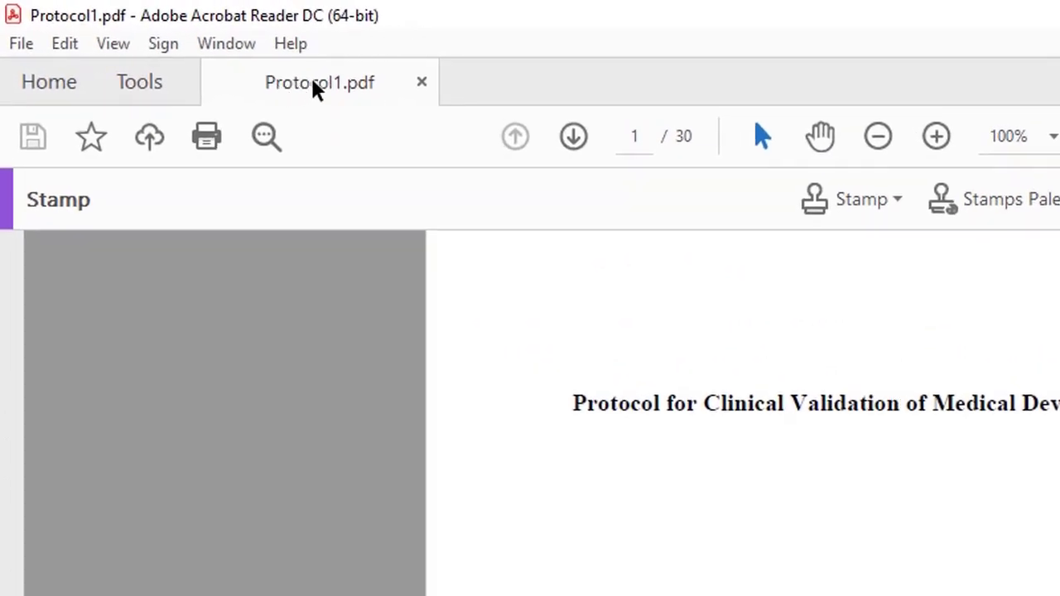
left_click(141, 83)
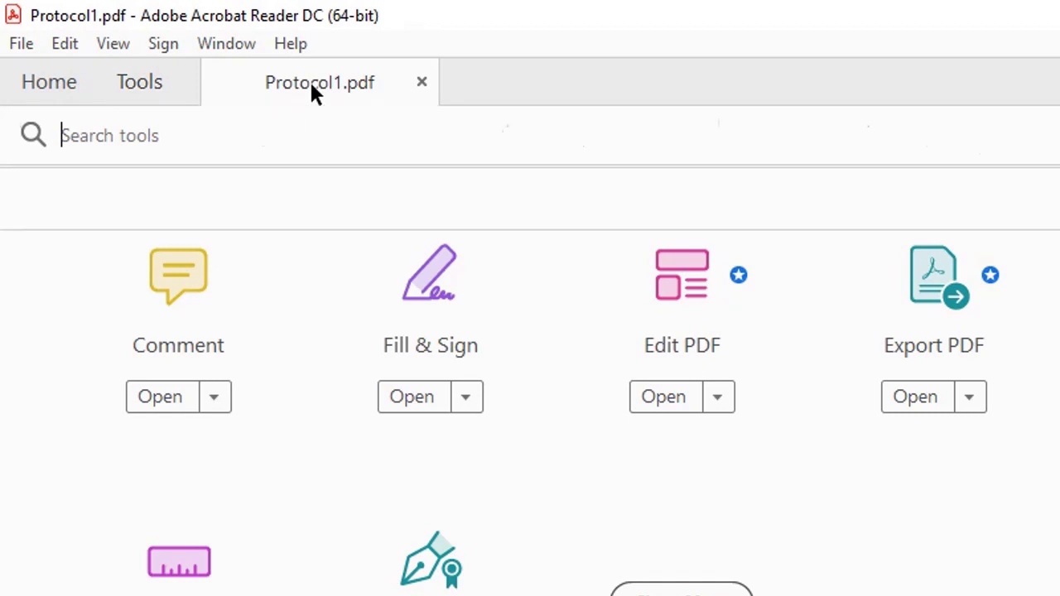
left_click(312, 93)
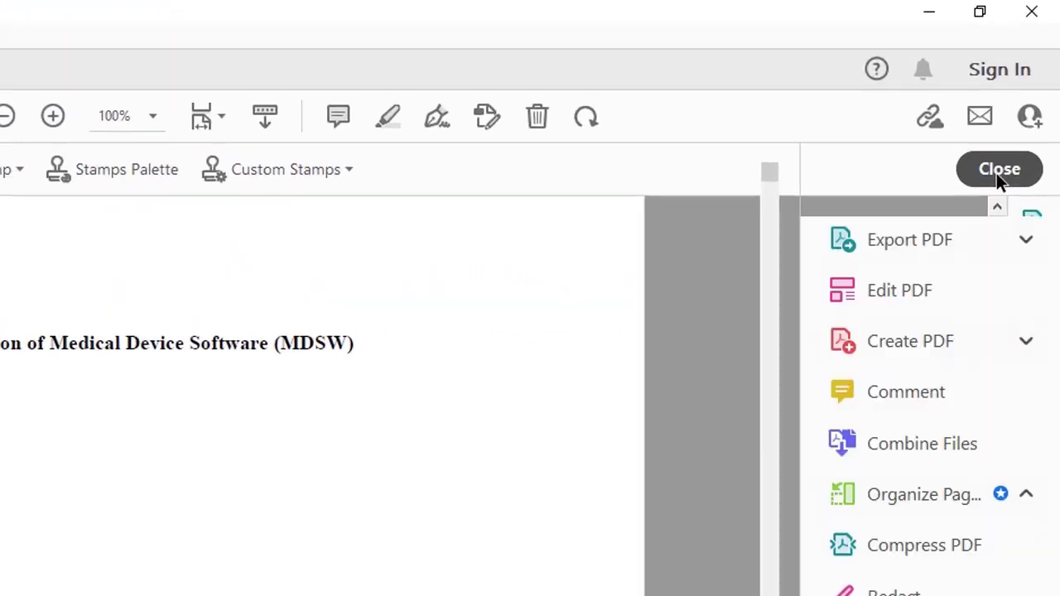
left_click(998, 171)
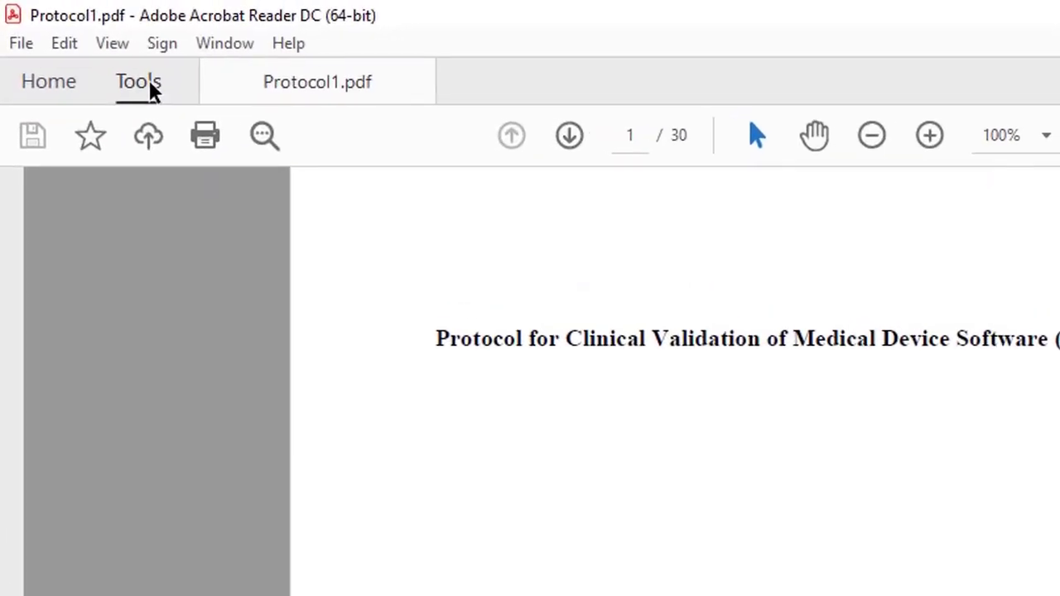
On the Tools page, open and dismiss Stamp's options, then launch Stamp again
left_click(69, 41)
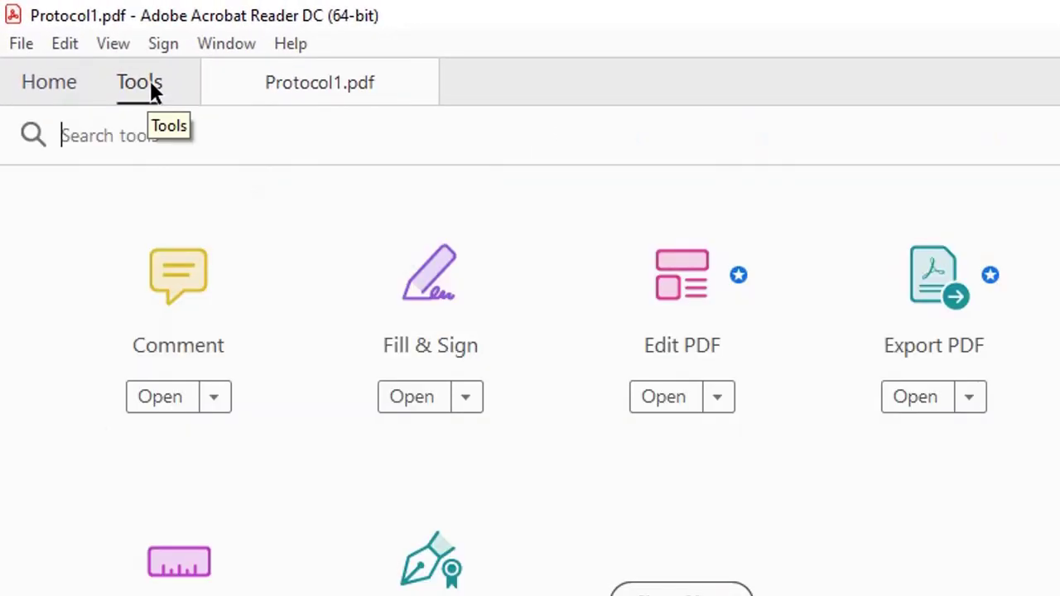
left_click(988, 201)
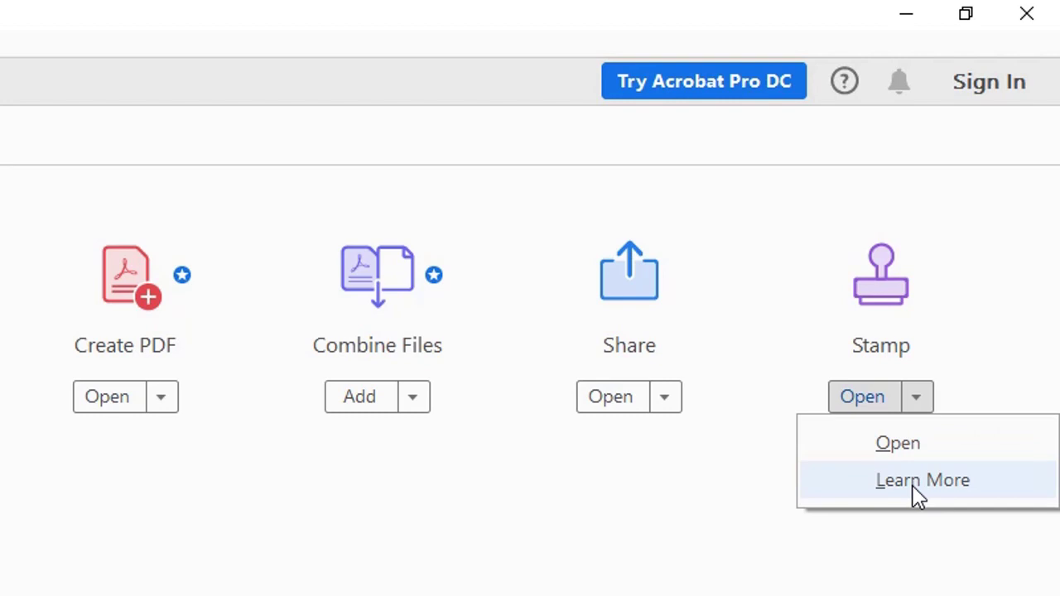
left_click(822, 445)
left_click(865, 397)
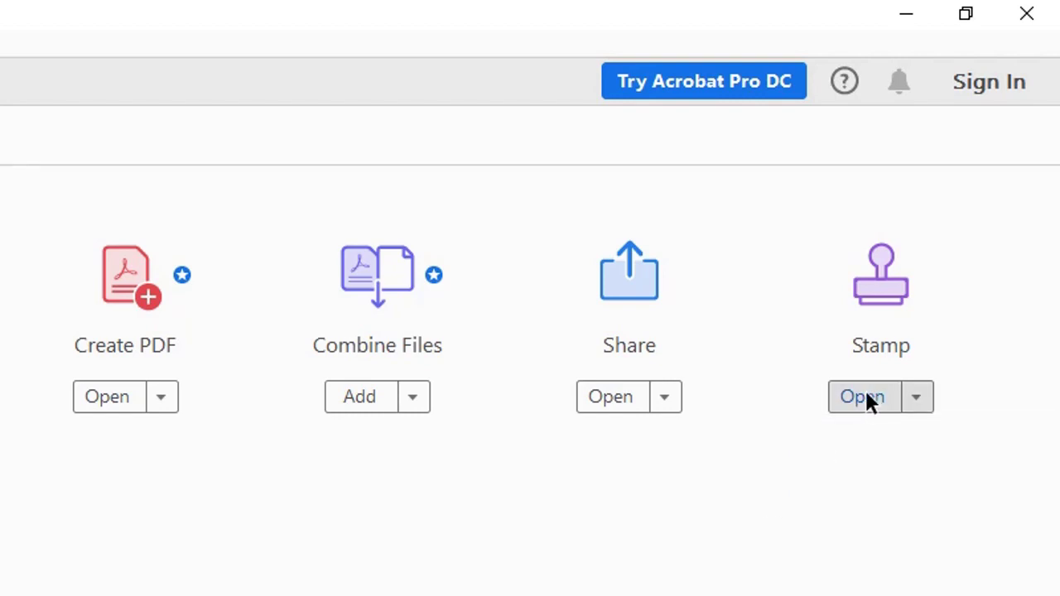
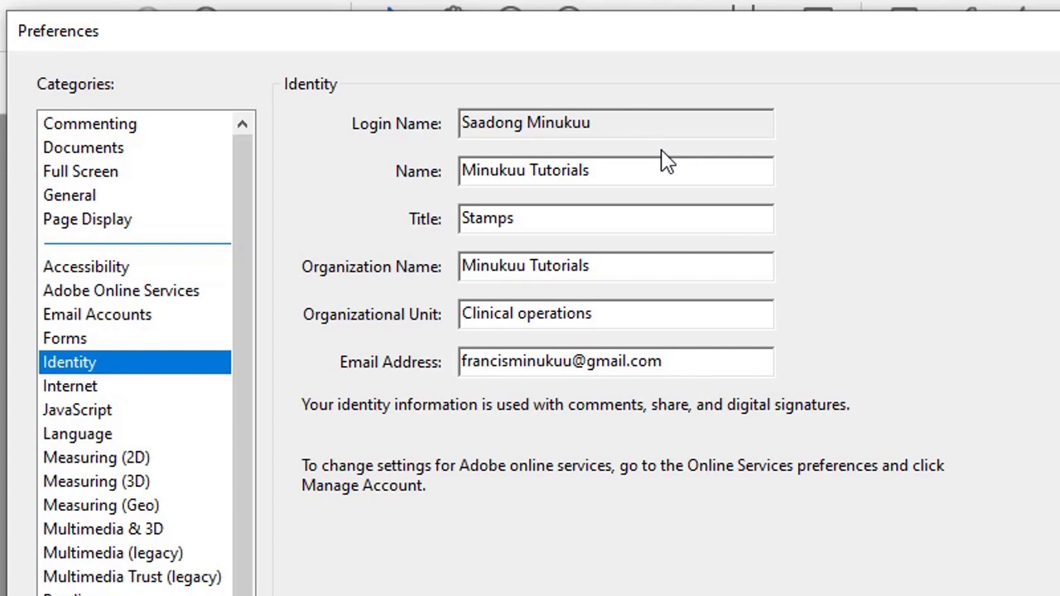
Replace the identity Name with the user's surname followed by ', MPH'
left_click(654, 184)
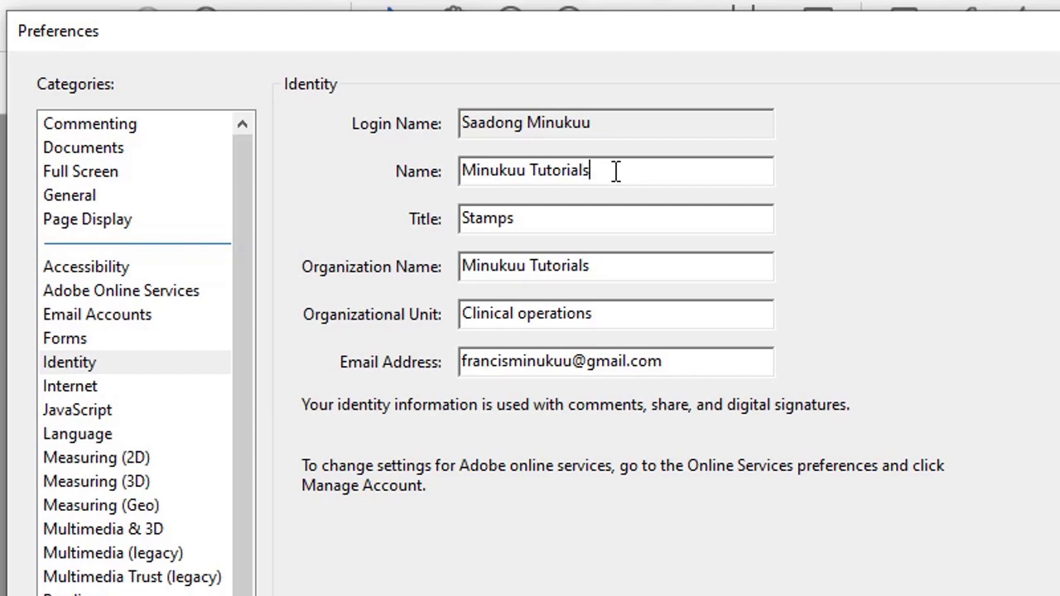
key("BackSpace")
key("BackSpace")
key("BackSpace")
key("BackSpace")
key("BackSpace")
key("BackSpace")
key("BackSpace")
key("BackSpace")
key("BackSpace")
key("BackSpace")
key("BackSpace")
key("BackSpace")
key("BackSpace")
key("BackSpace")
key("BackSpace")
key("BackSpace")
key("BackSpace")
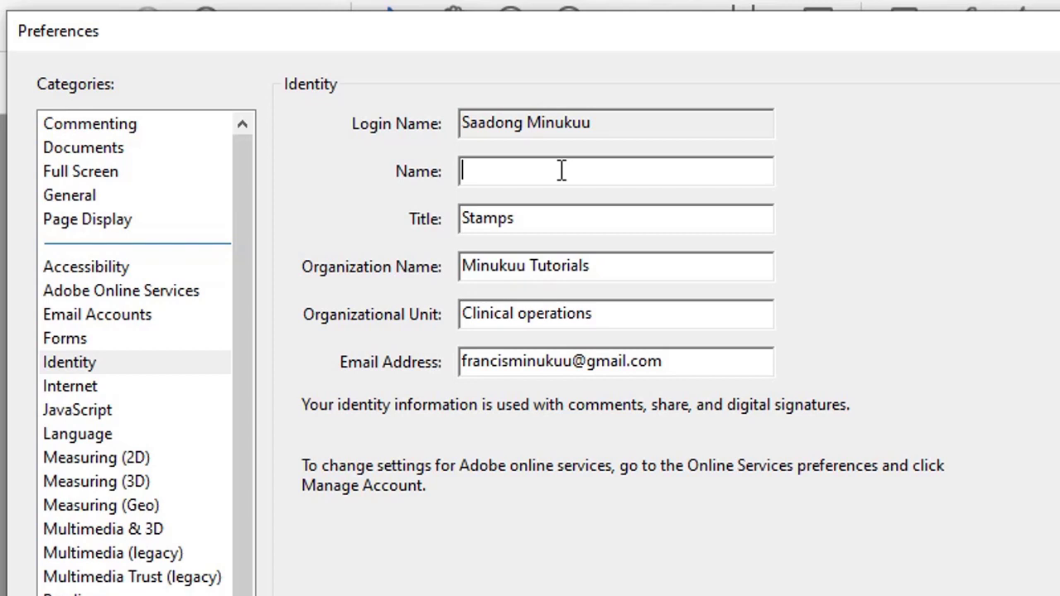
type("Minukuu")
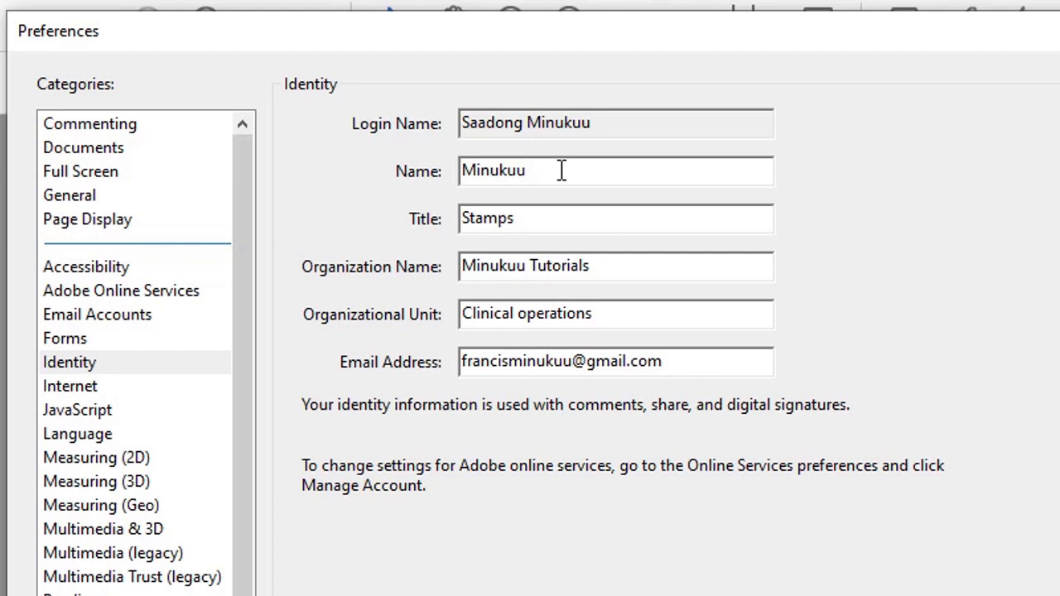
key("BackSpace")
type(", MPH")
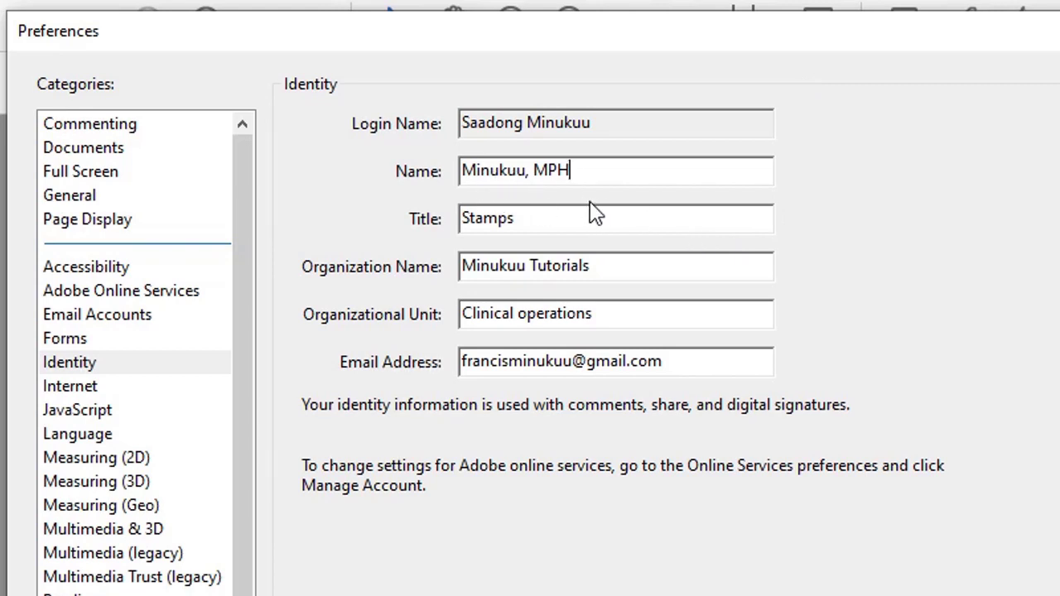
Check the Title field and change the Organization name's last letter to 's'
left_click(547, 215)
left_click(616, 273)
key("BackSpace")
type("s")
Review the Organizational Unit, then replace the Email Address with the new e-mail address
left_click(607, 315)
left_click_drag(607, 316, 459, 323)
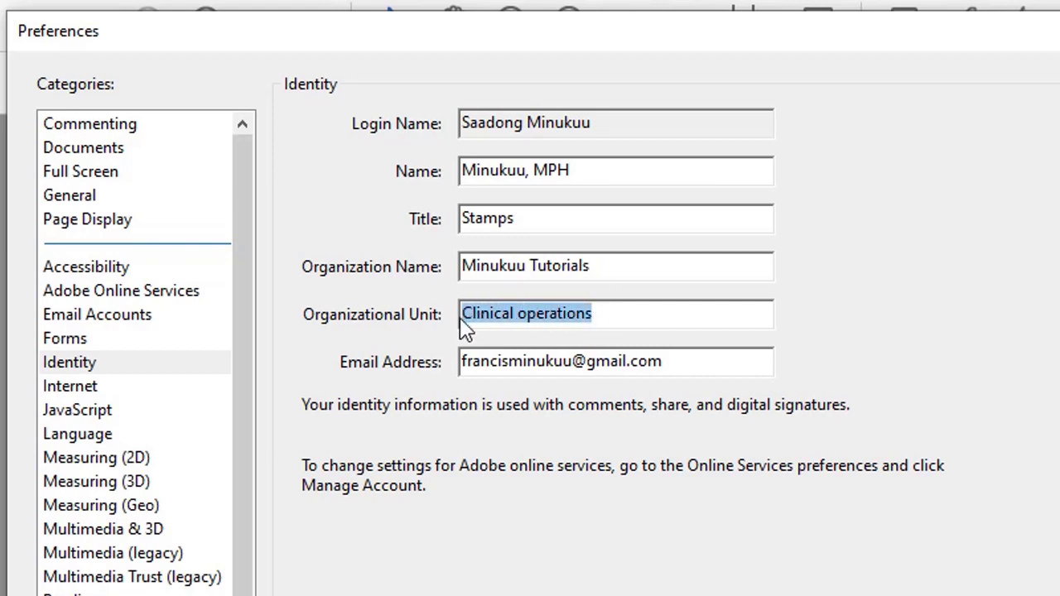
left_click(624, 324)
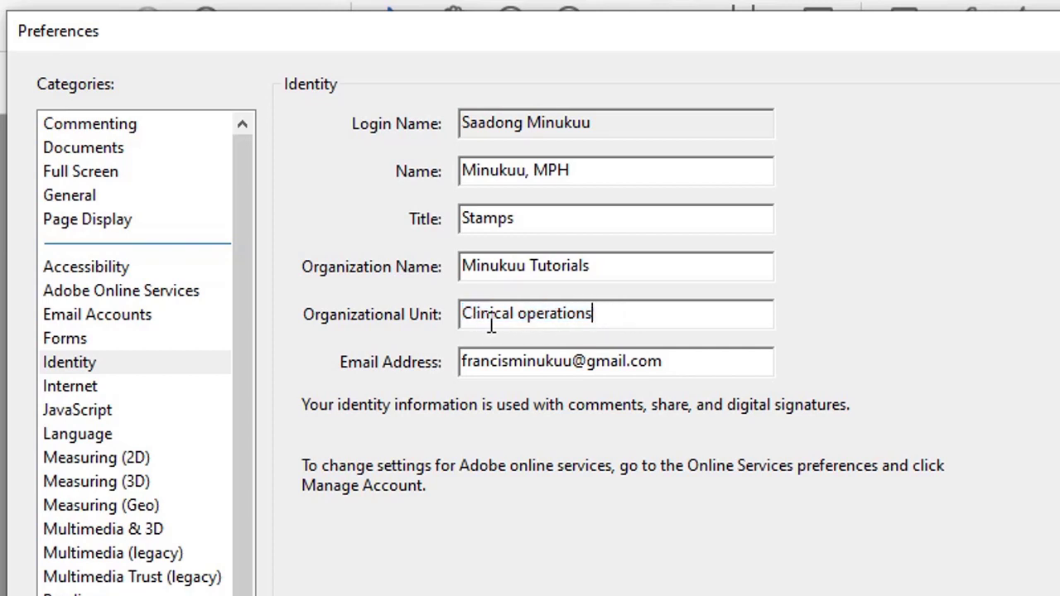
left_click(611, 271)
left_click_drag(672, 367, 447, 365)
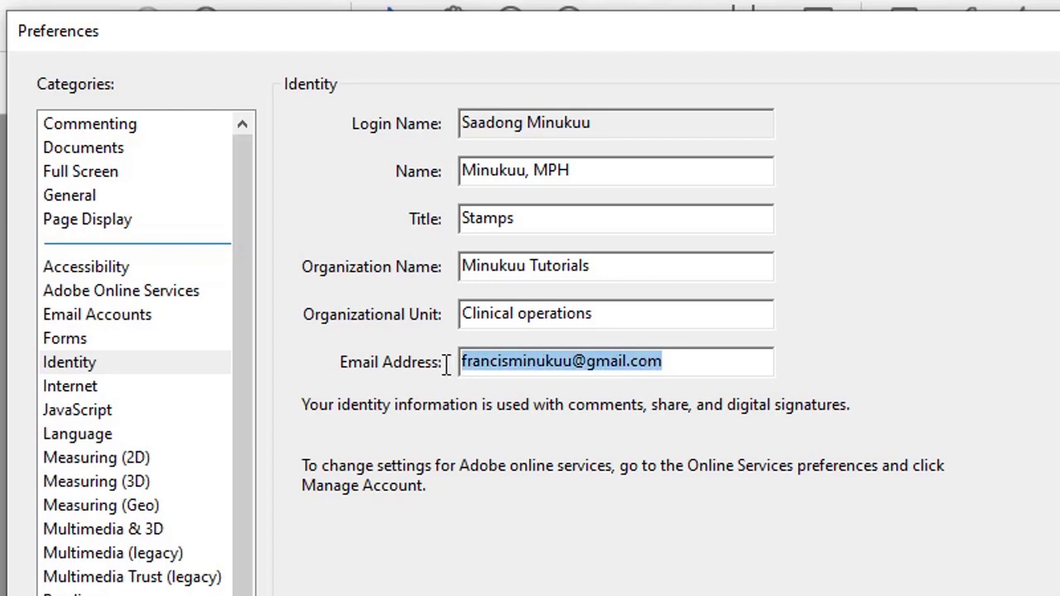
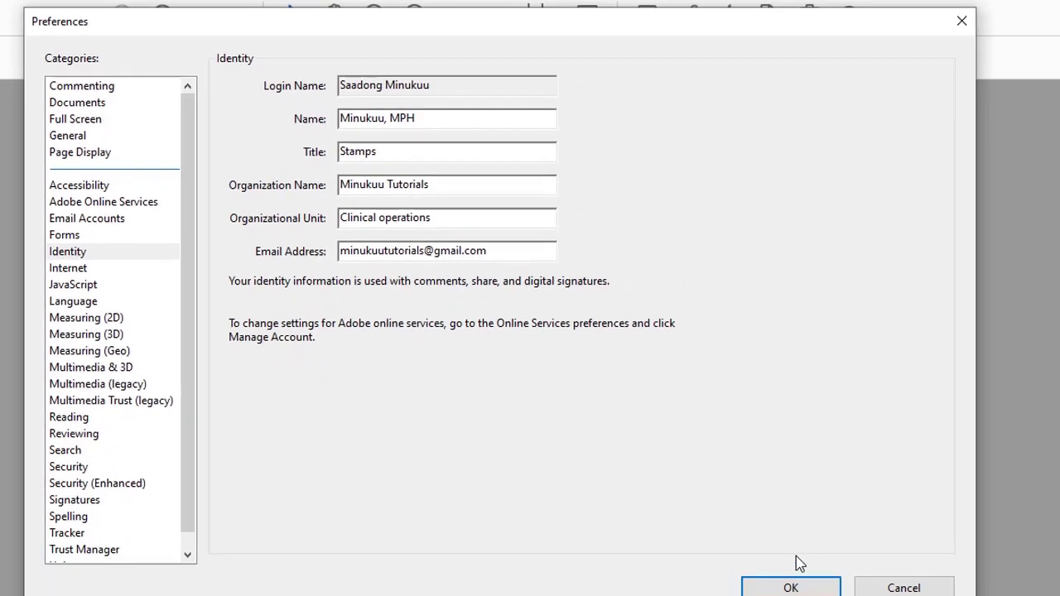
Save the identity preferences with OK and close the Stamp toolbar, leaving Protocol1.pdf showing
left_click(781, 579)
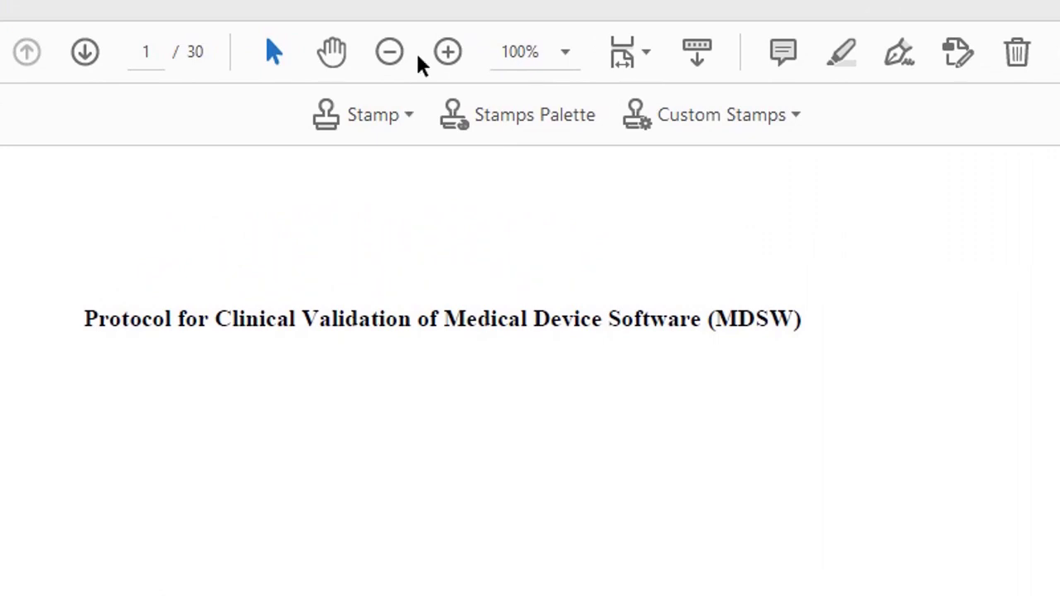
left_click(409, 116)
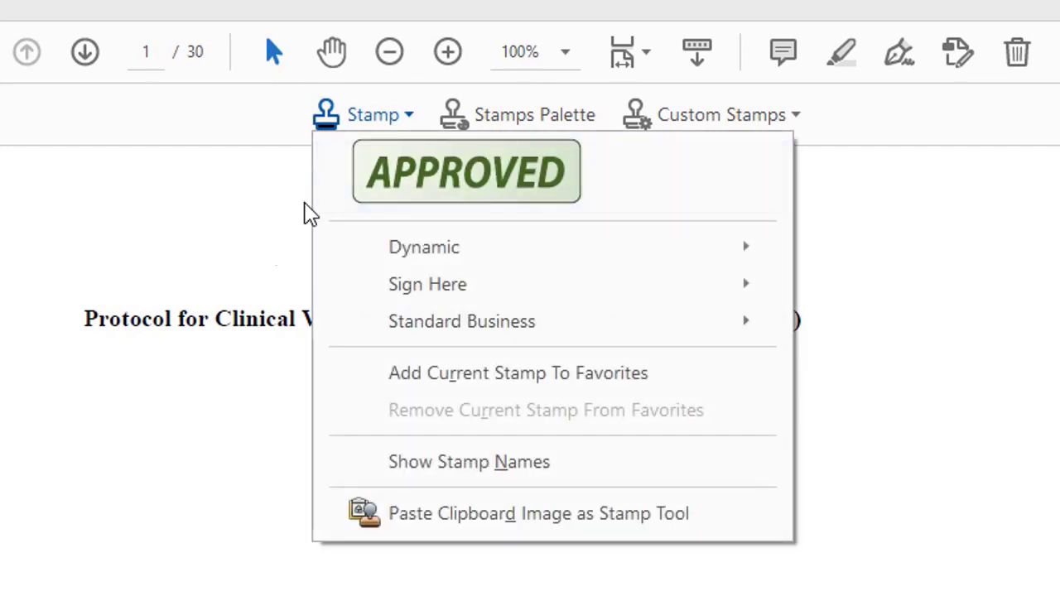
left_click(196, 478)
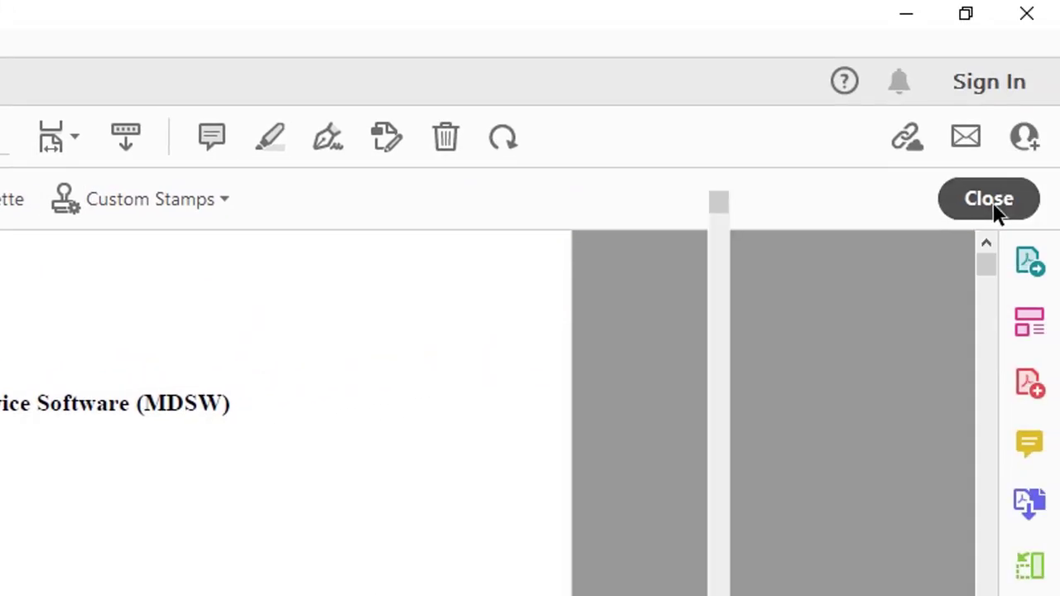
left_click(995, 209)
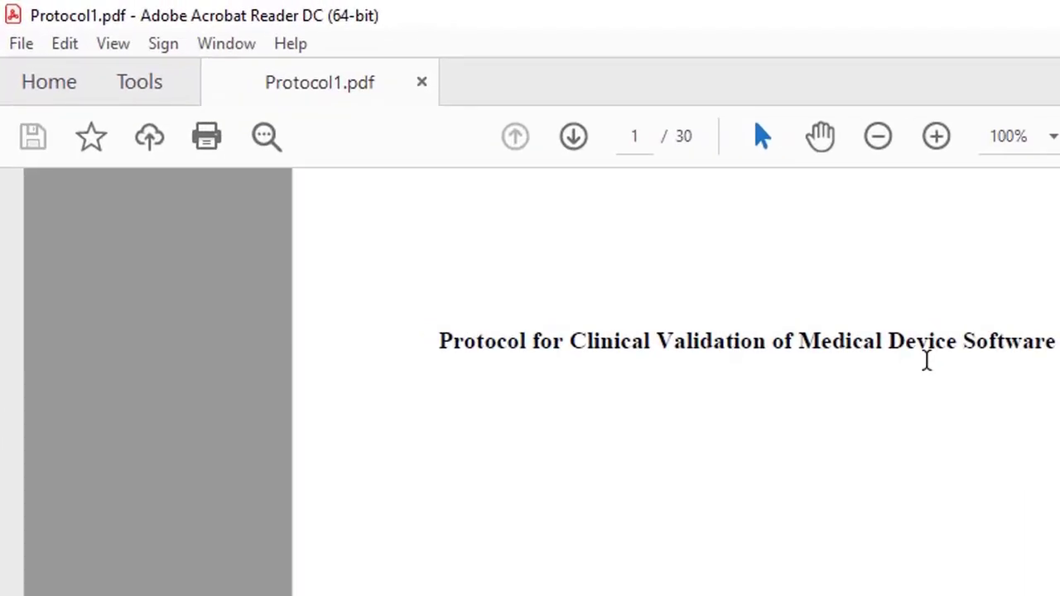
Reopen the Stamp tools from the Tools tab on the protocol document
left_click(152, 86)
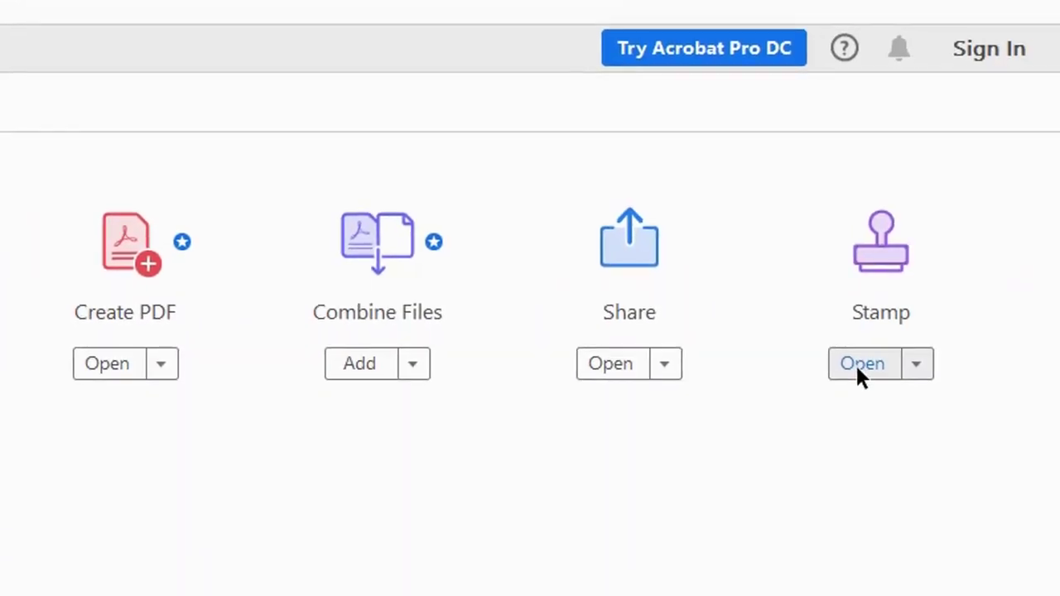
left_click(858, 364)
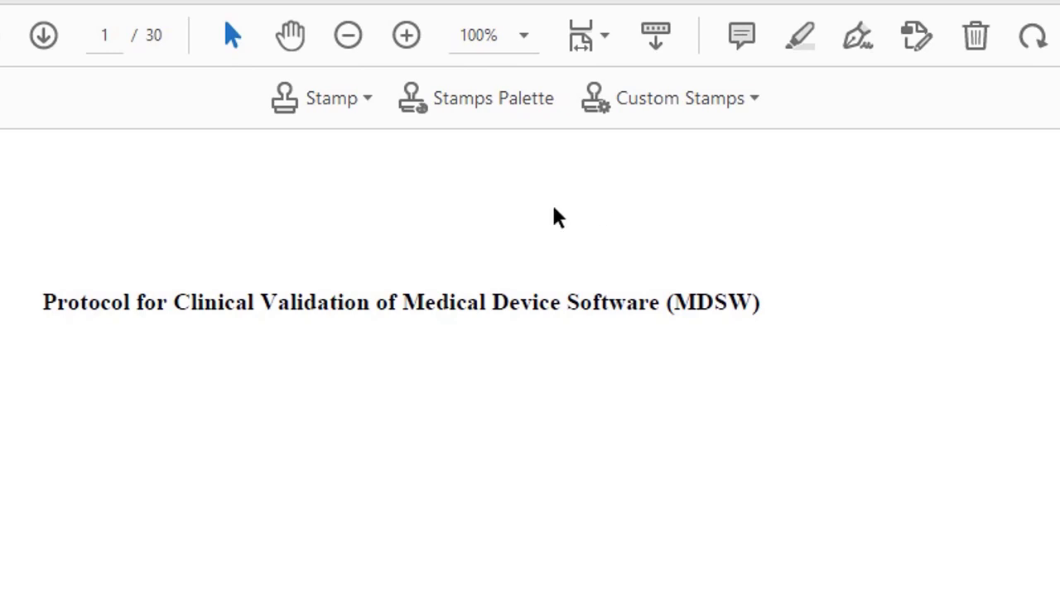
Place a Dynamic REVIEWED stamp below the protocol title on page 1
left_click(367, 99)
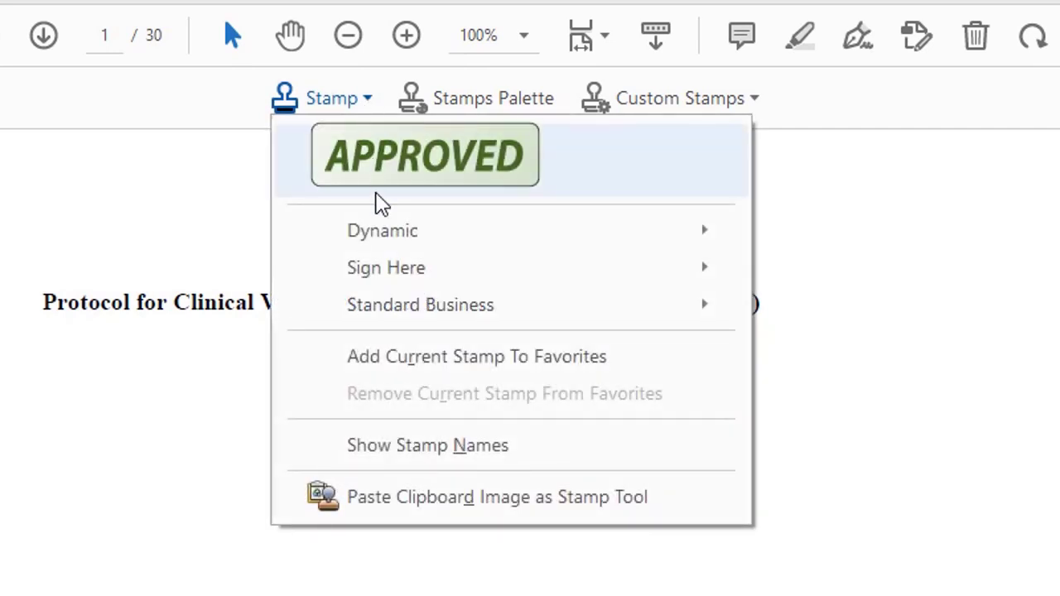
mouse_move(393, 245)
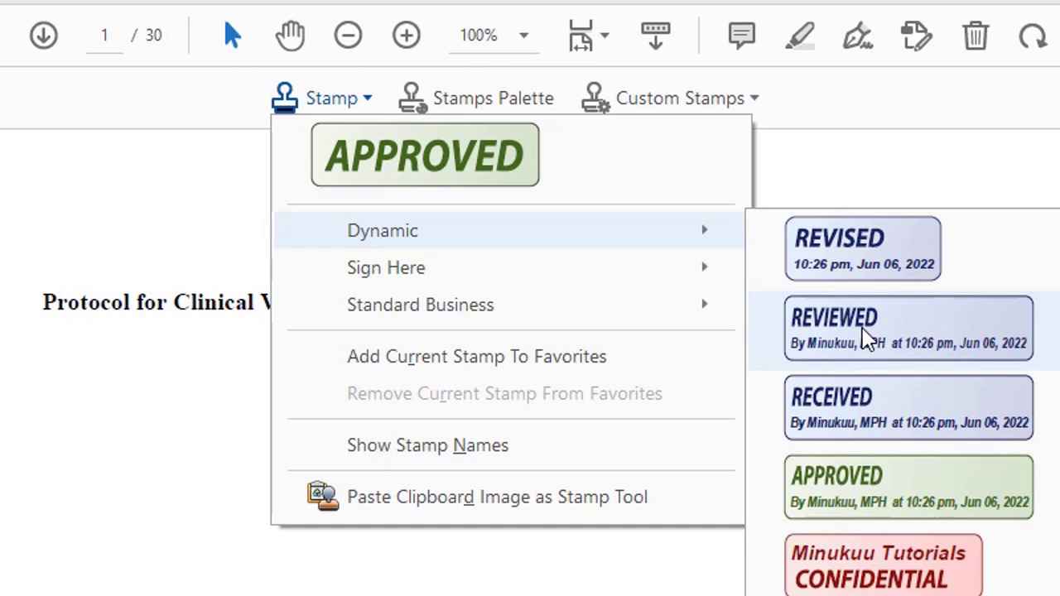
left_click(866, 339)
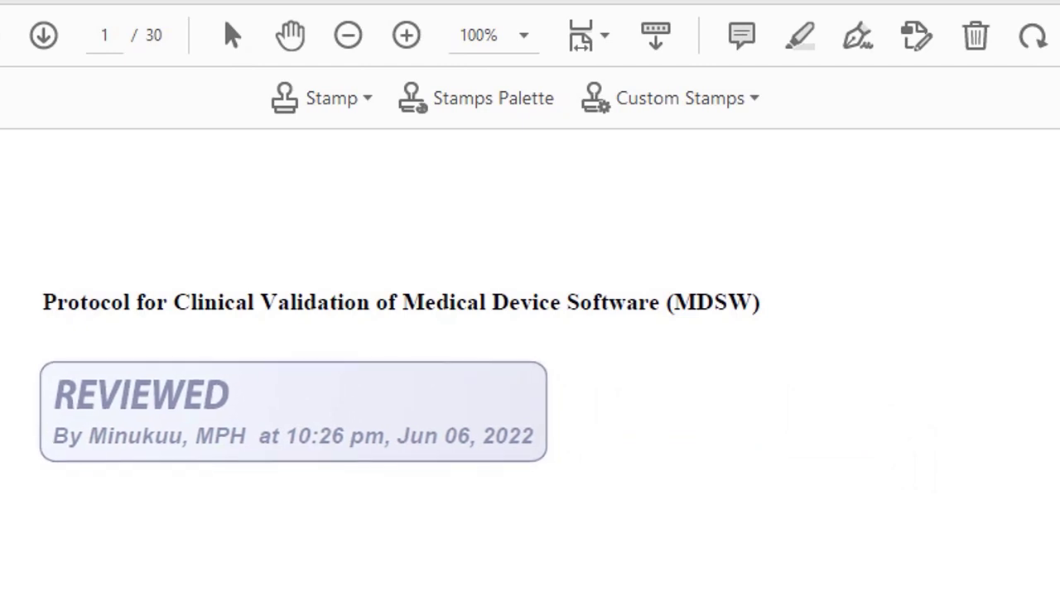
left_click(292, 412)
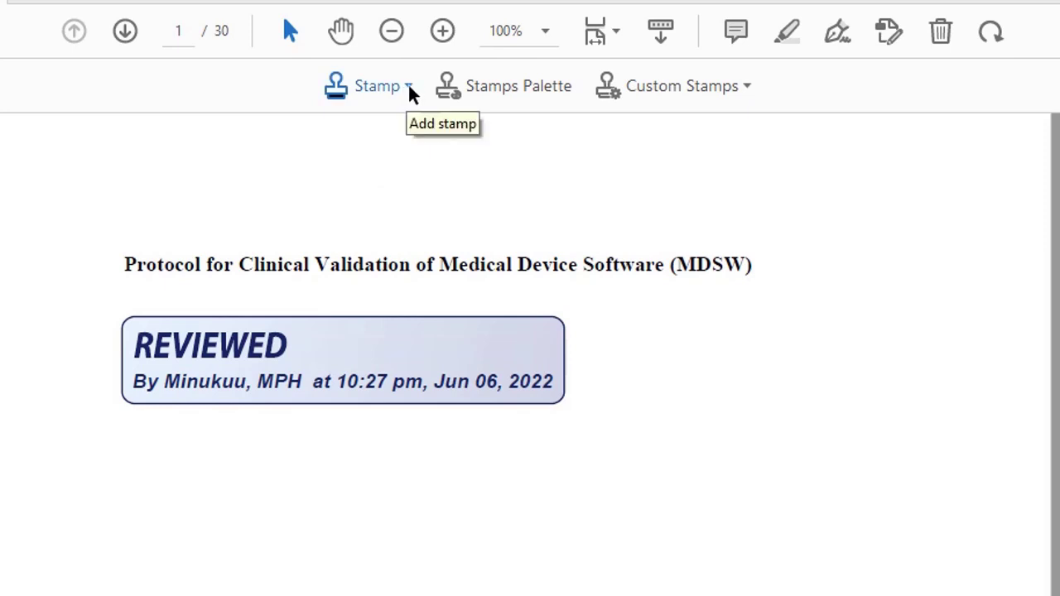
Select the SIGN HERE stamp from the Sign Here stamp category
left_click(409, 88)
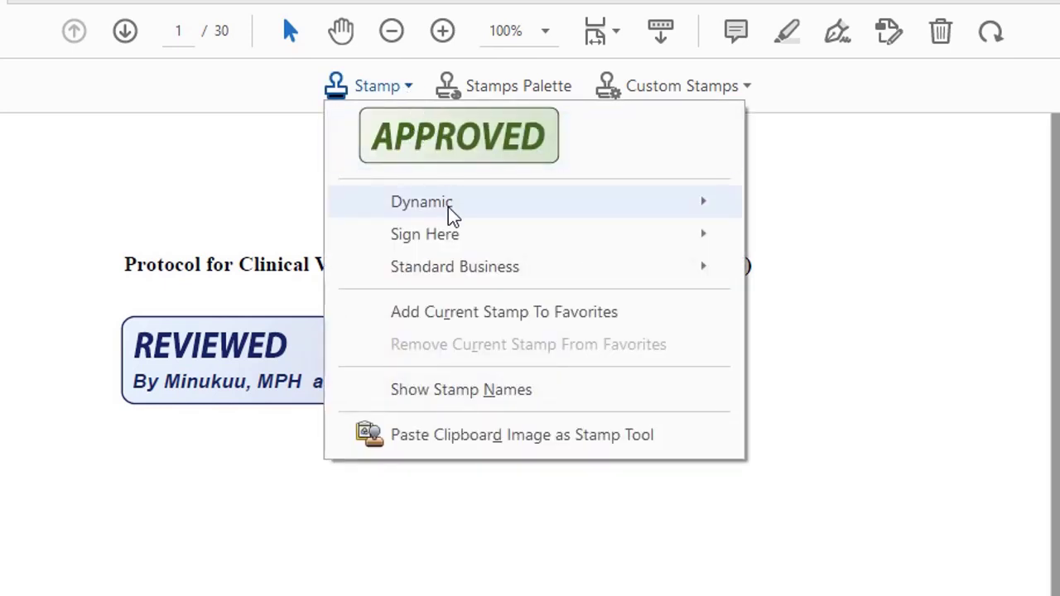
mouse_move(449, 236)
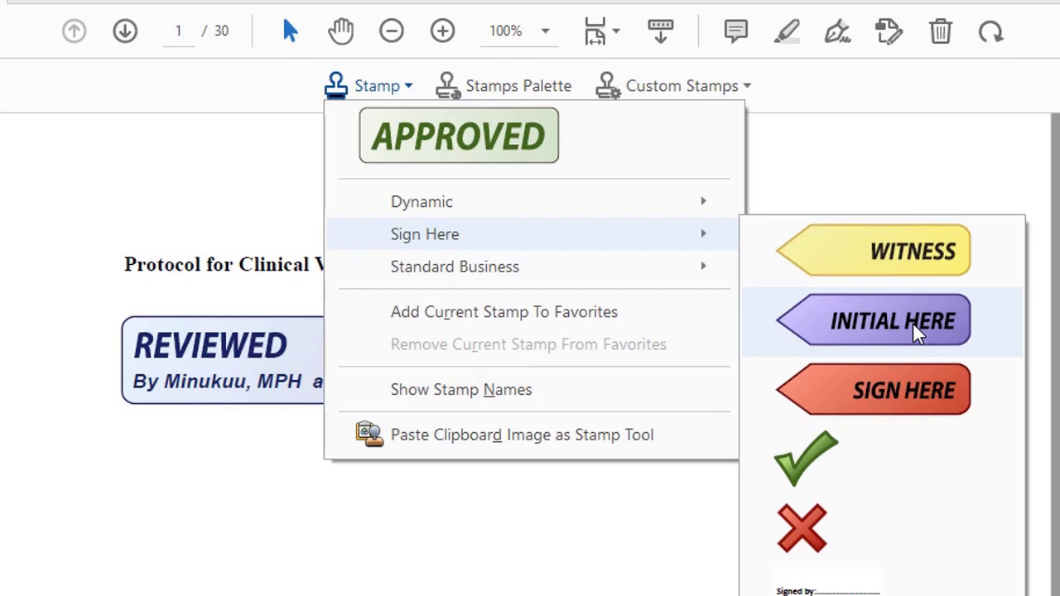
left_click(901, 396)
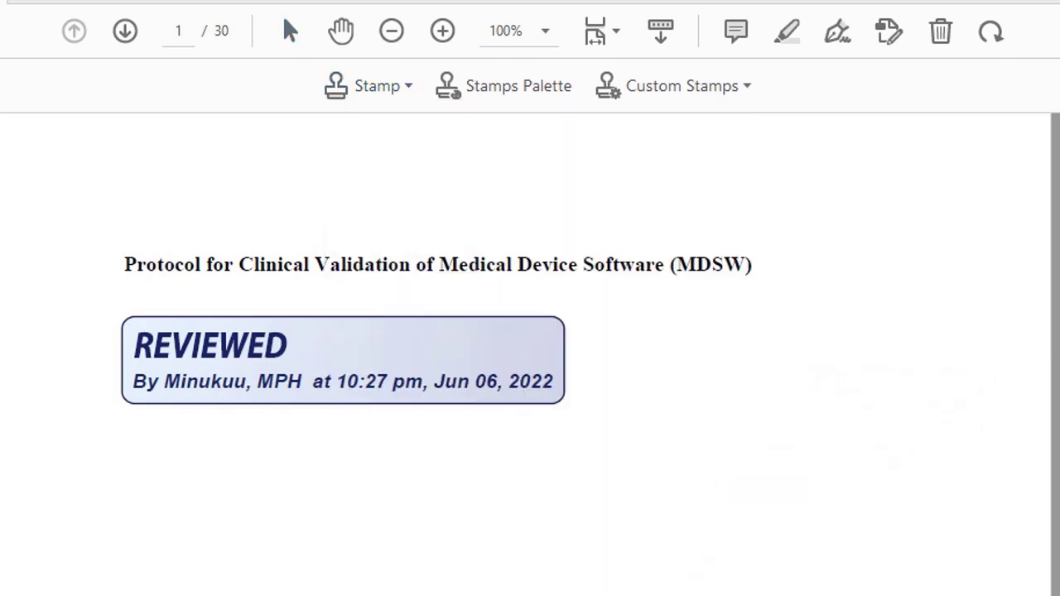
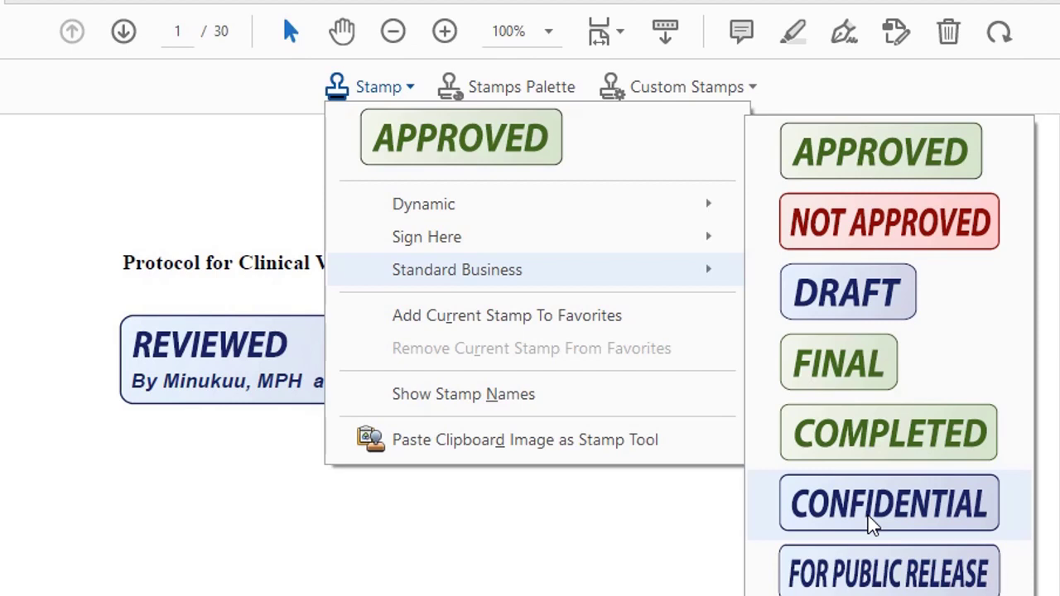
Place a CONFIDENTIAL stamp centred above the protocol title on page 1
left_click(916, 503)
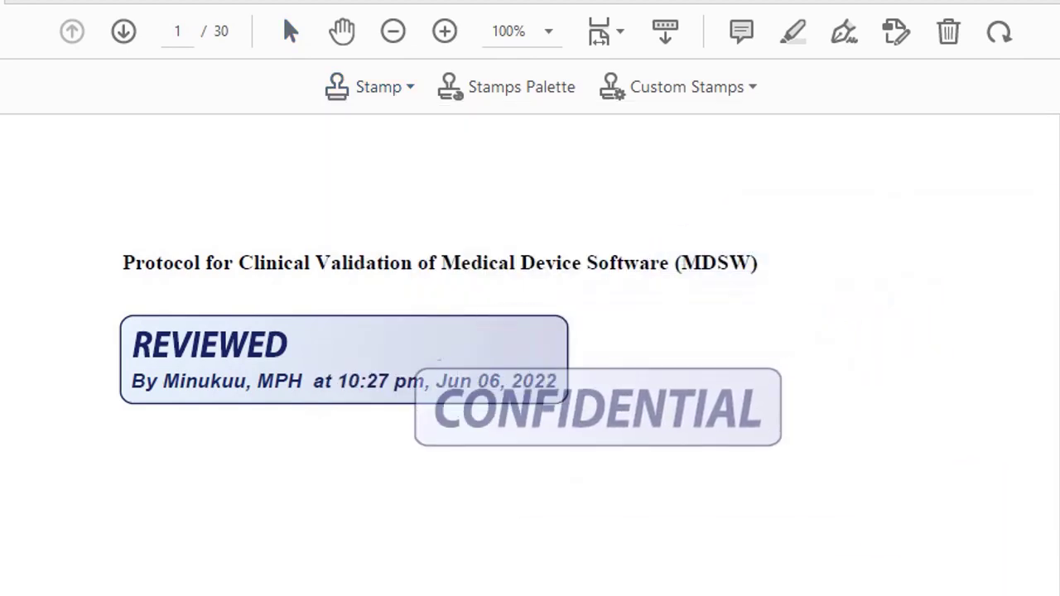
left_click(497, 177)
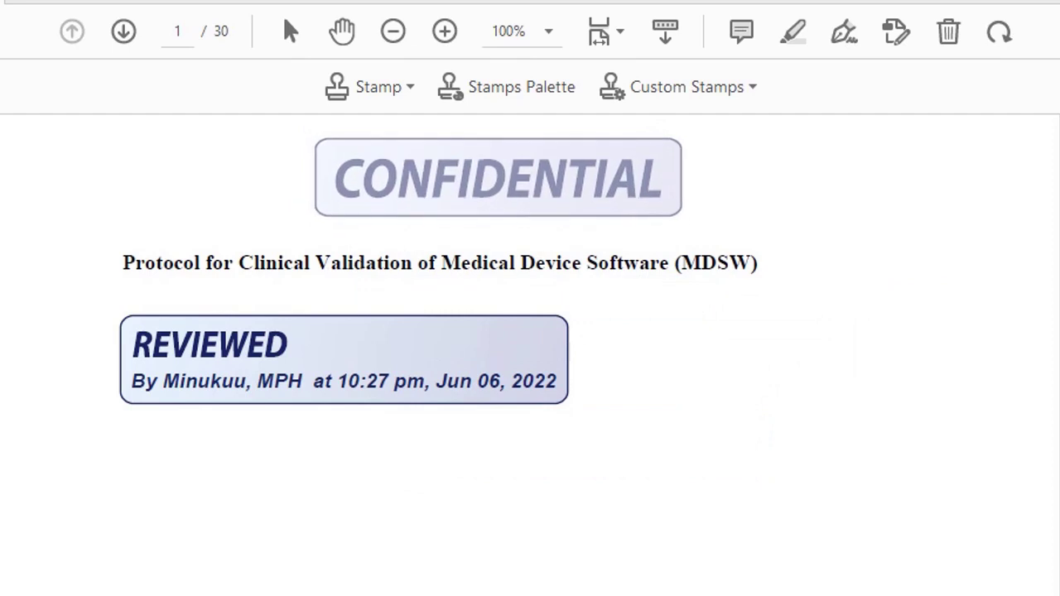
left_click(500, 170)
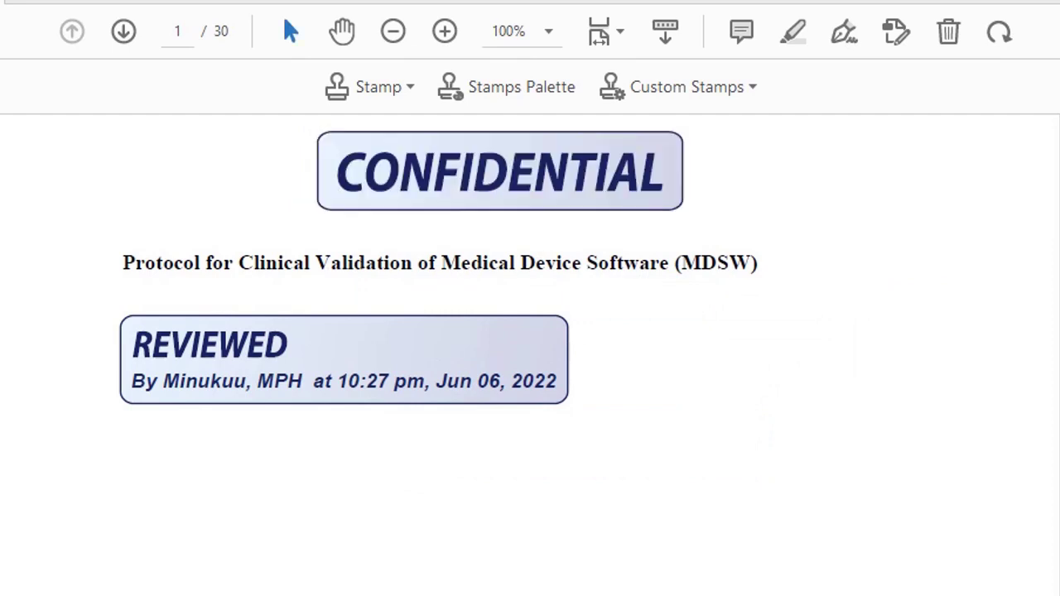
scroll(815, 281, "up", 1)
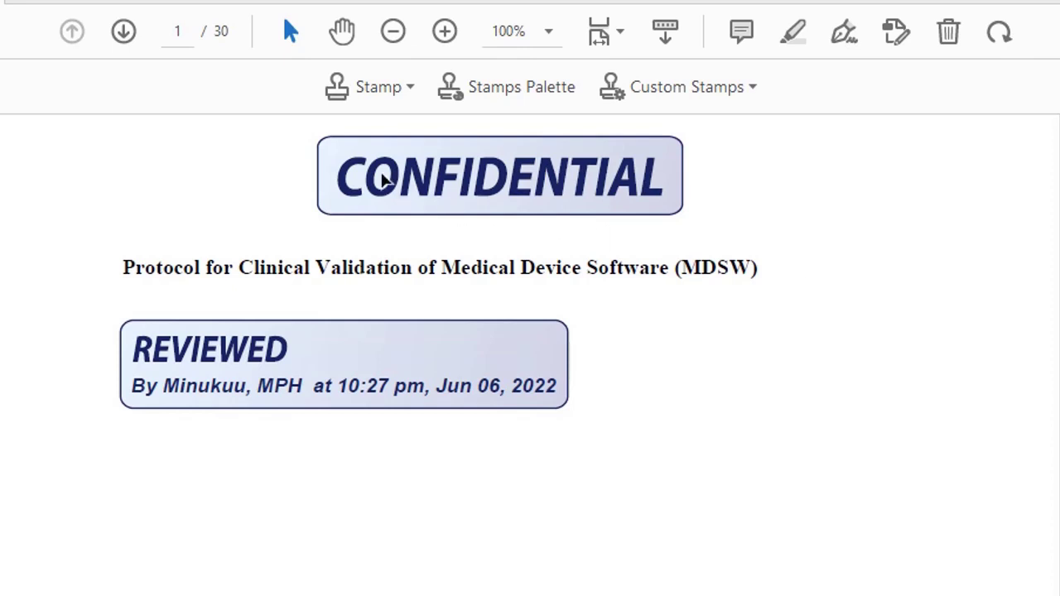
Stamp DRAFT from Standard Business just right of the protocol title, nudged slightly up and left
left_click(409, 86)
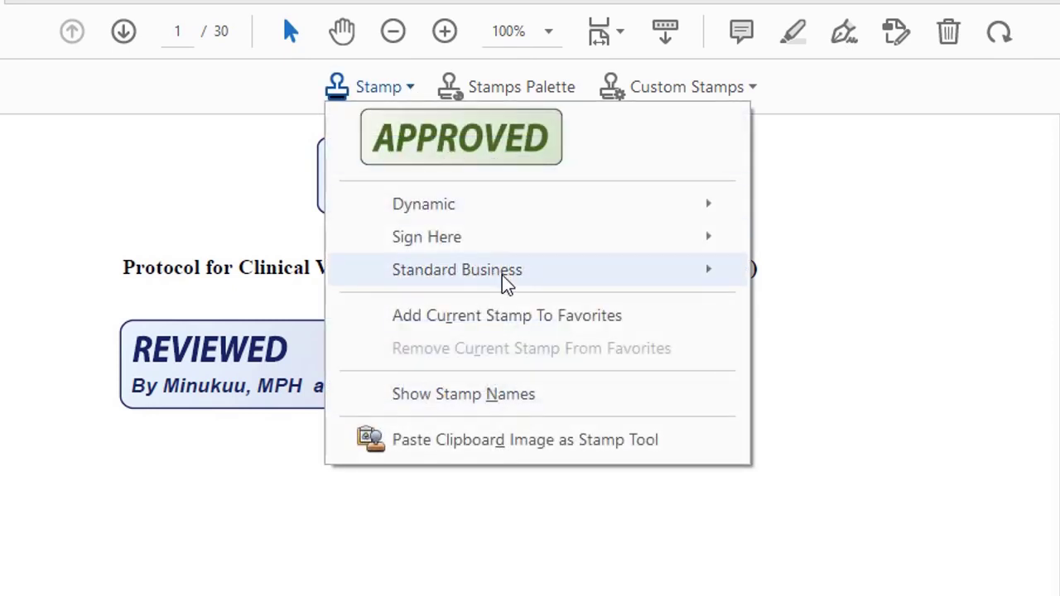
mouse_move(502, 275)
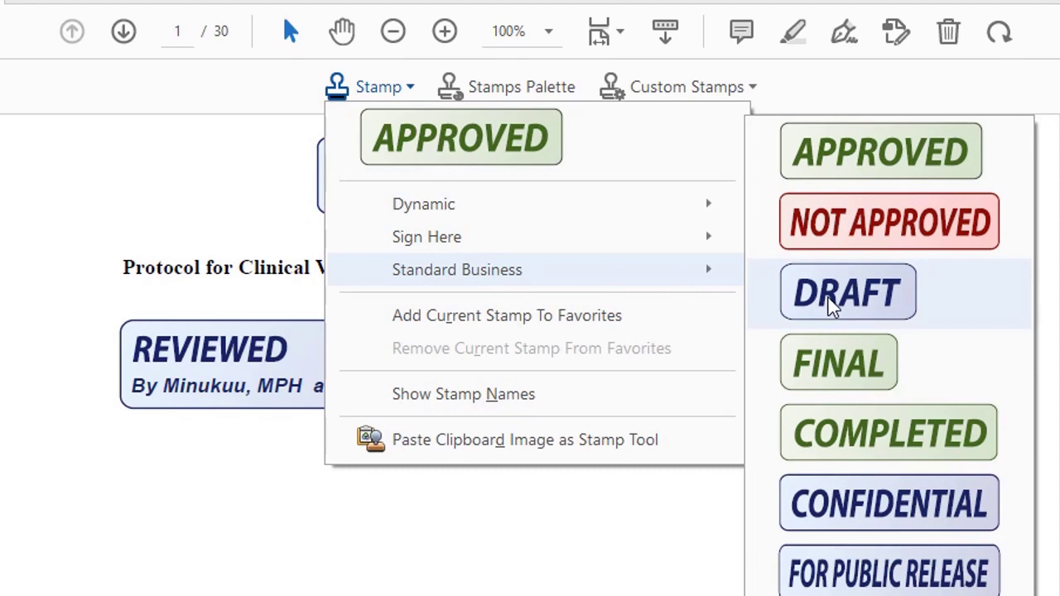
left_click(830, 298)
left_click(883, 285)
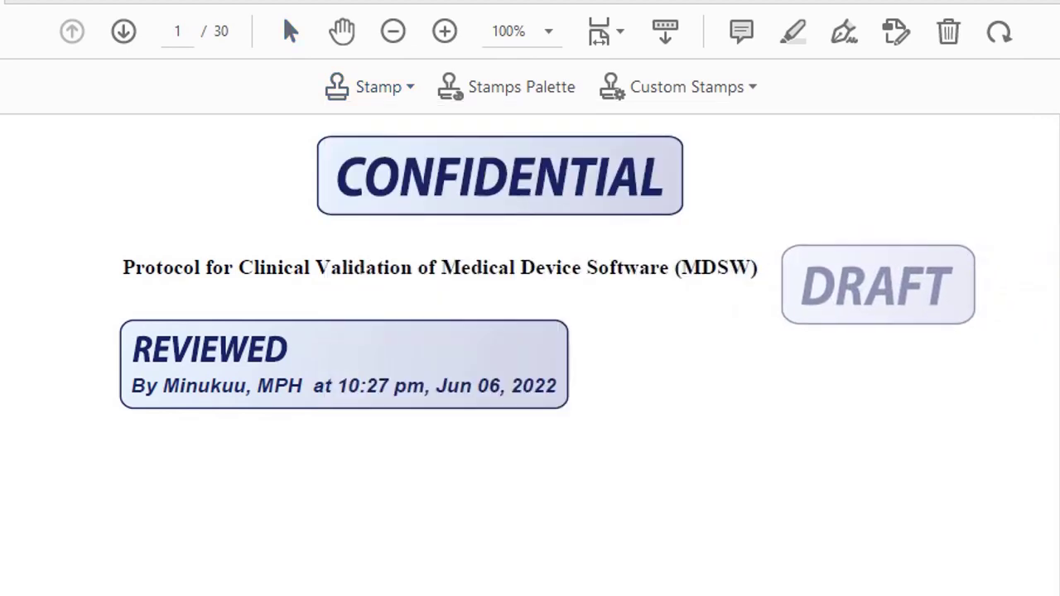
left_click_drag(882, 283, 869, 272)
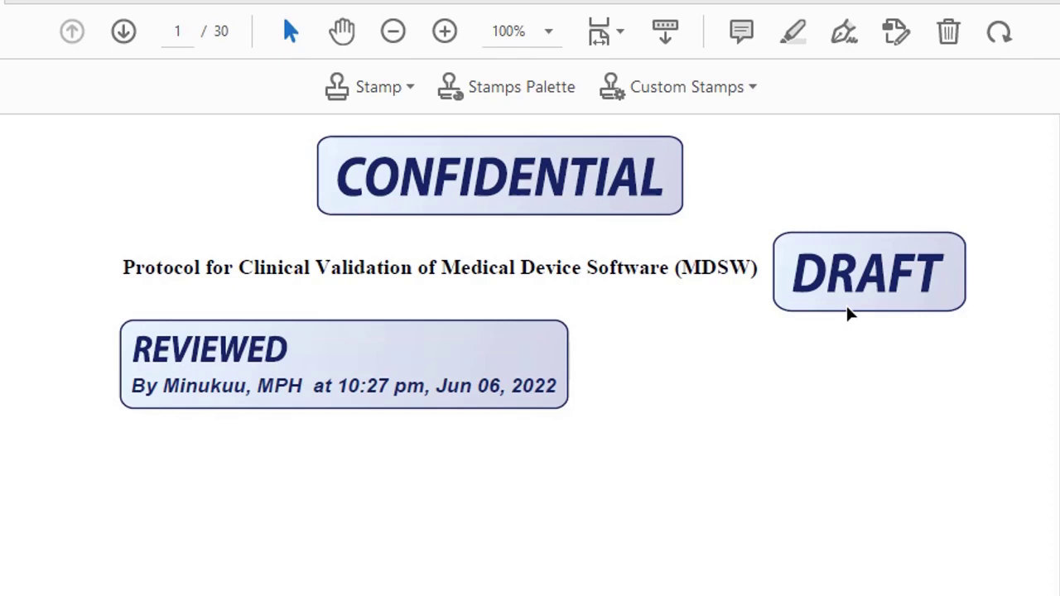
Shrink the DRAFT stamp by its corner and move it up beside the title line
left_click(906, 275)
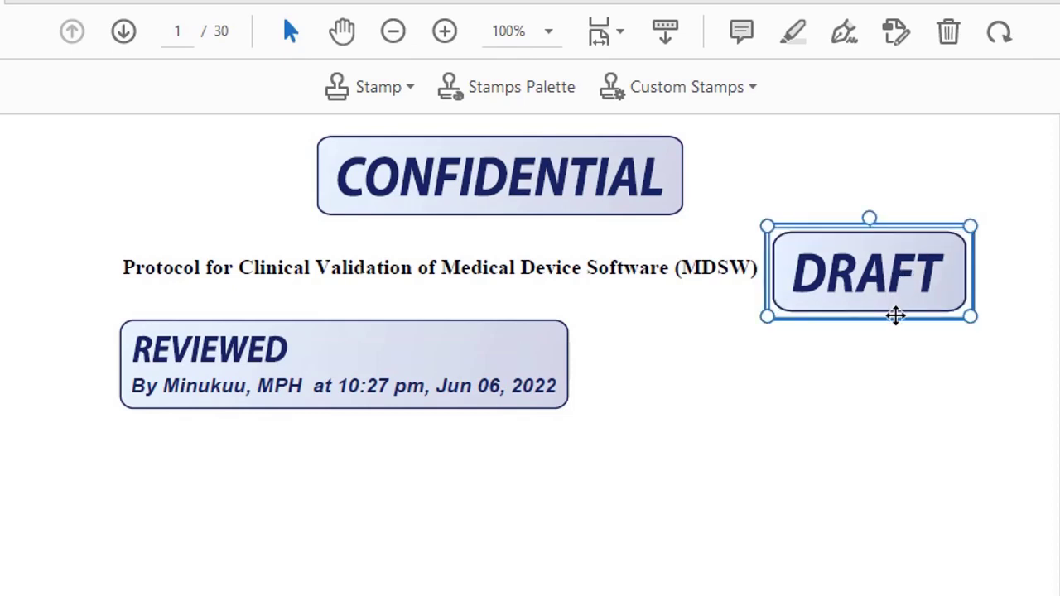
left_click_drag(895, 315, 895, 321)
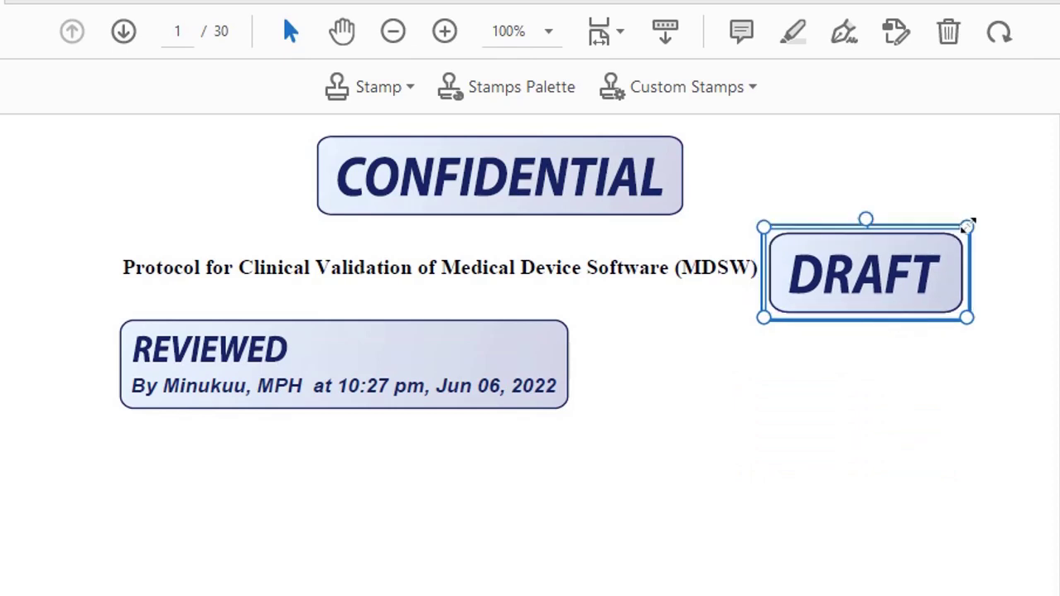
left_click_drag(967, 226, 938, 267)
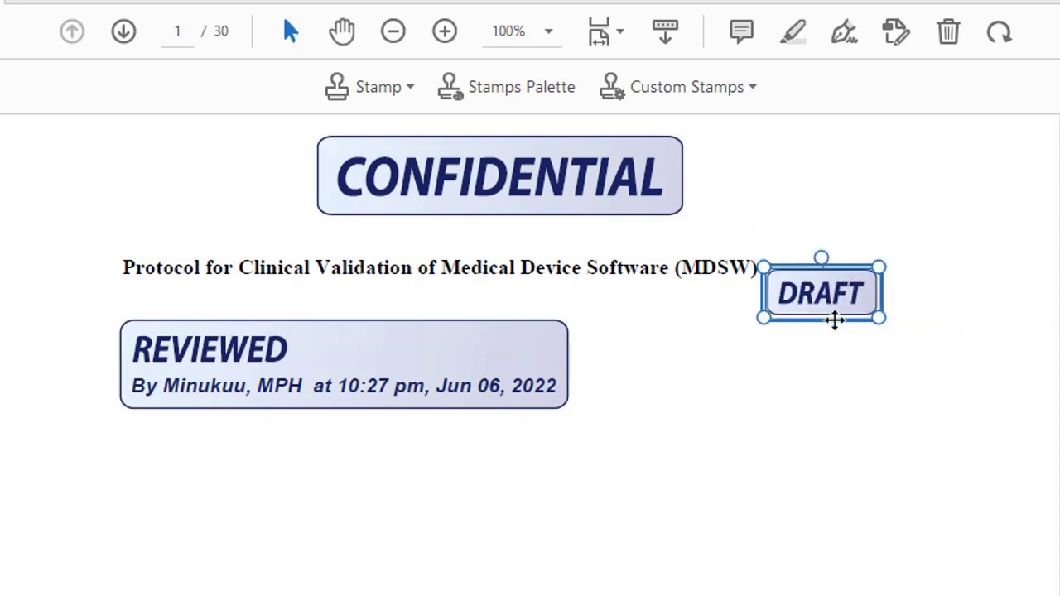
left_click_drag(834, 320, 847, 301)
left_click(864, 352)
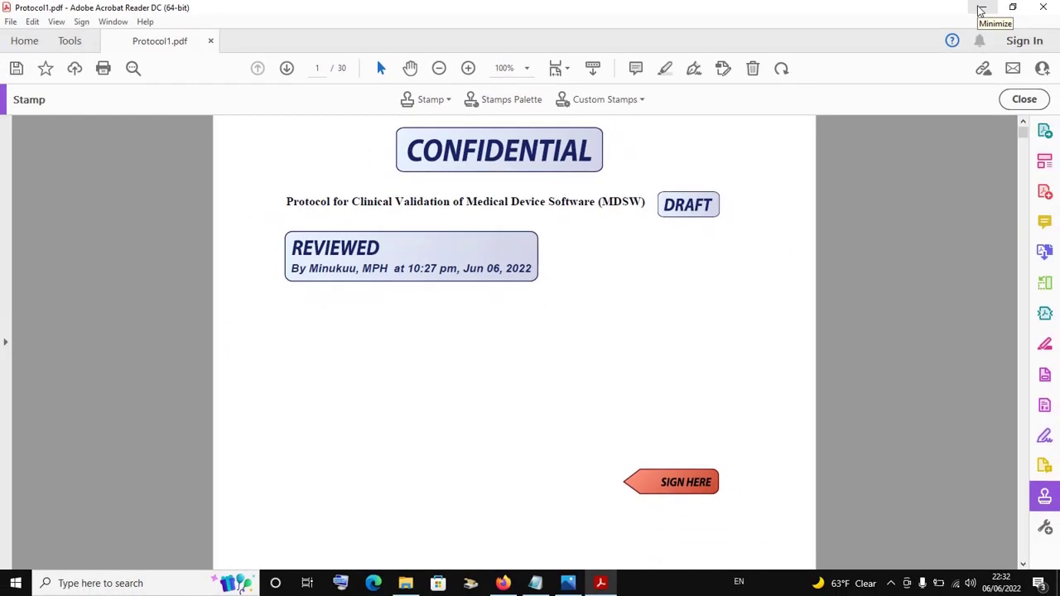
Place the 'my custom stamp' pdf and png icons side by side at the desktop's upper right
left_click(978, 10)
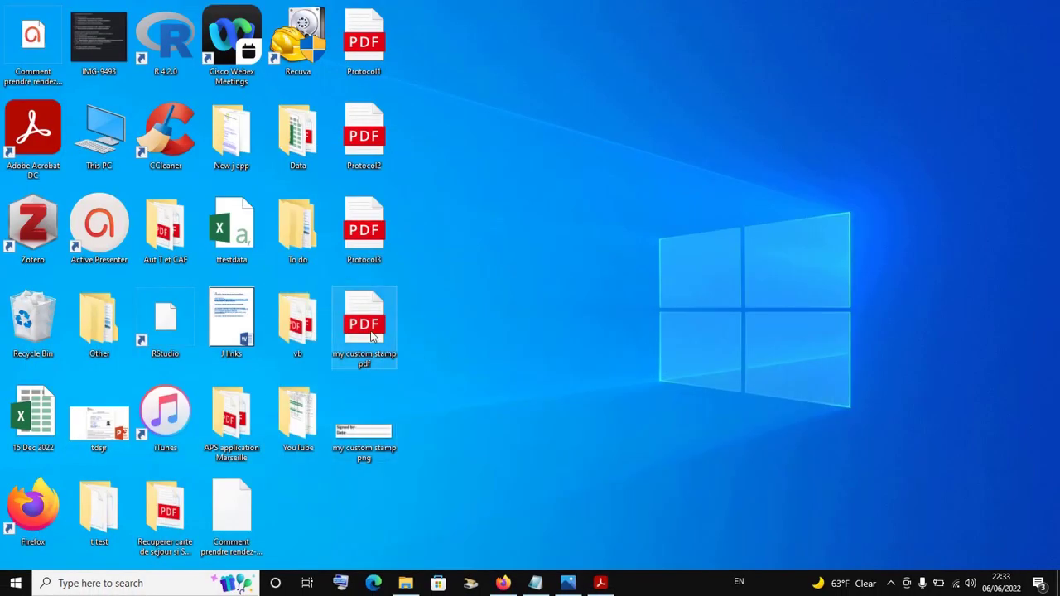
left_click_drag(389, 331, 710, 164)
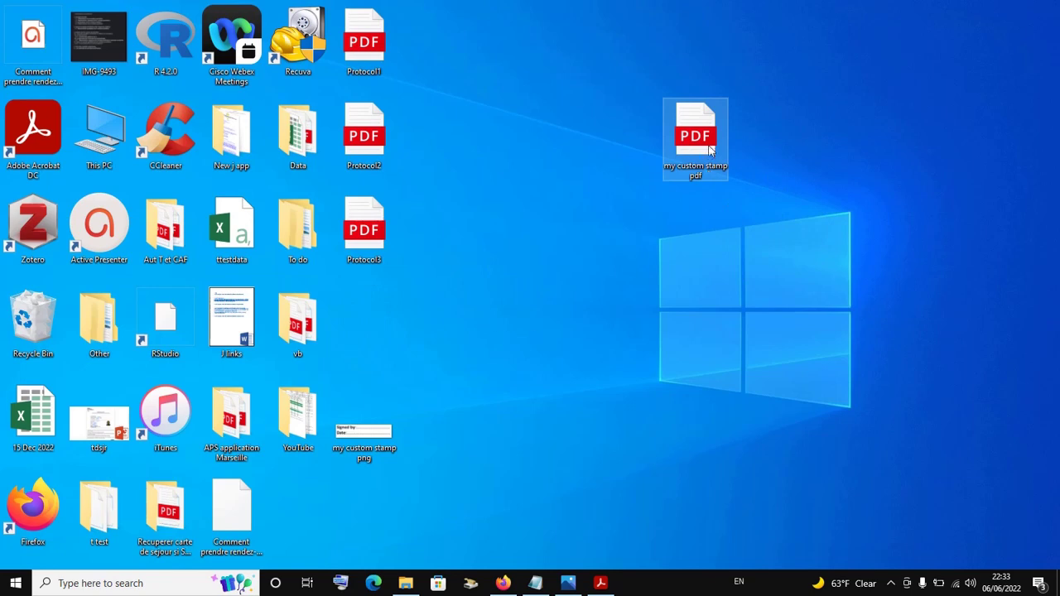
left_click_drag(380, 439, 792, 153)
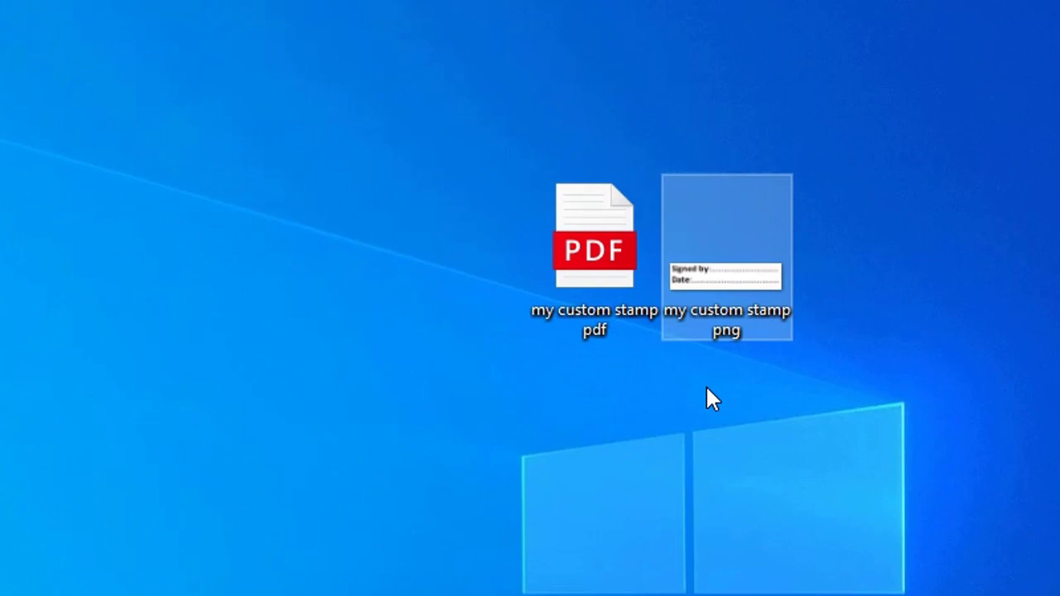
left_click(748, 222)
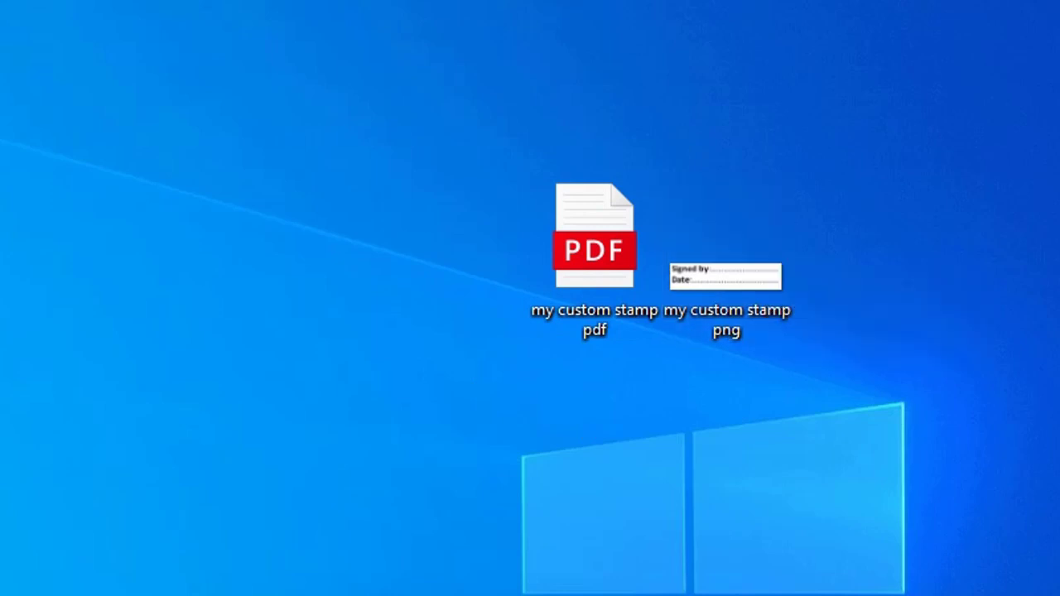
left_click(602, 584)
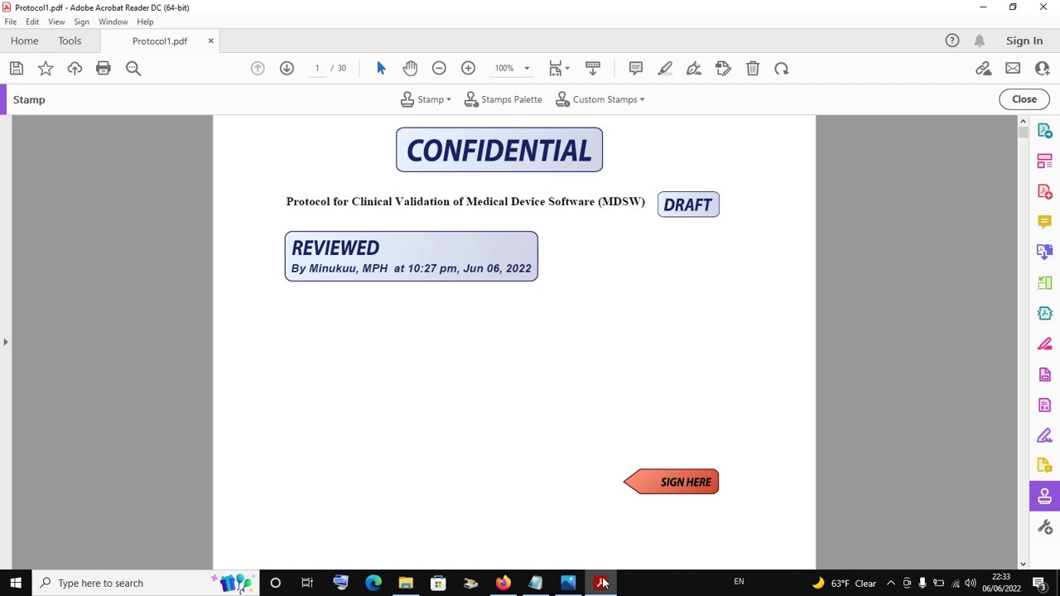
Open 'my custom stamp png' in Photos, copy the Signed by/Date image, then show the desktop
left_click(987, 6)
left_click(783, 150)
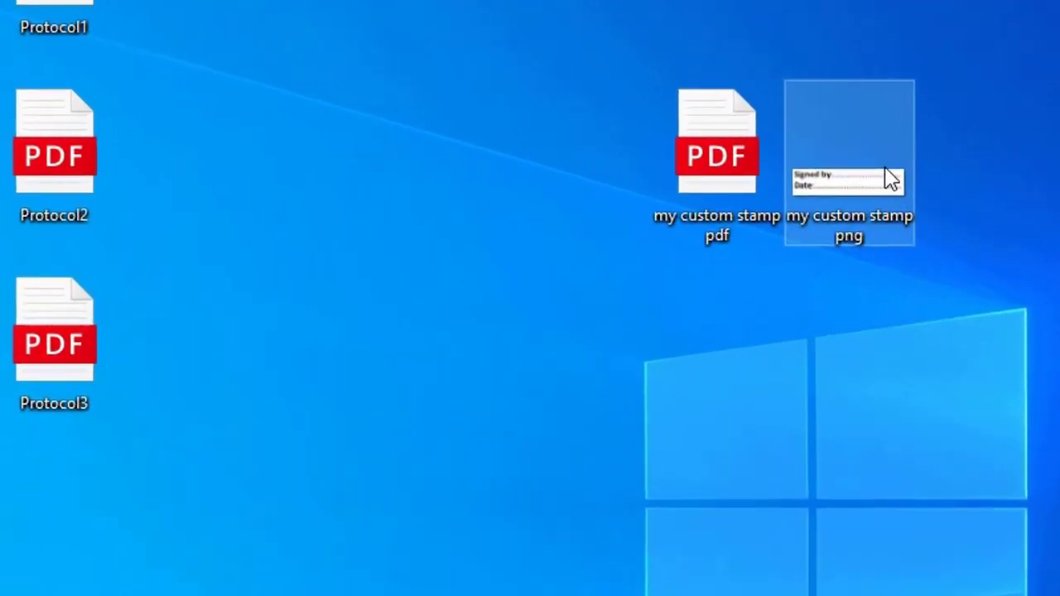
double_click(890, 180)
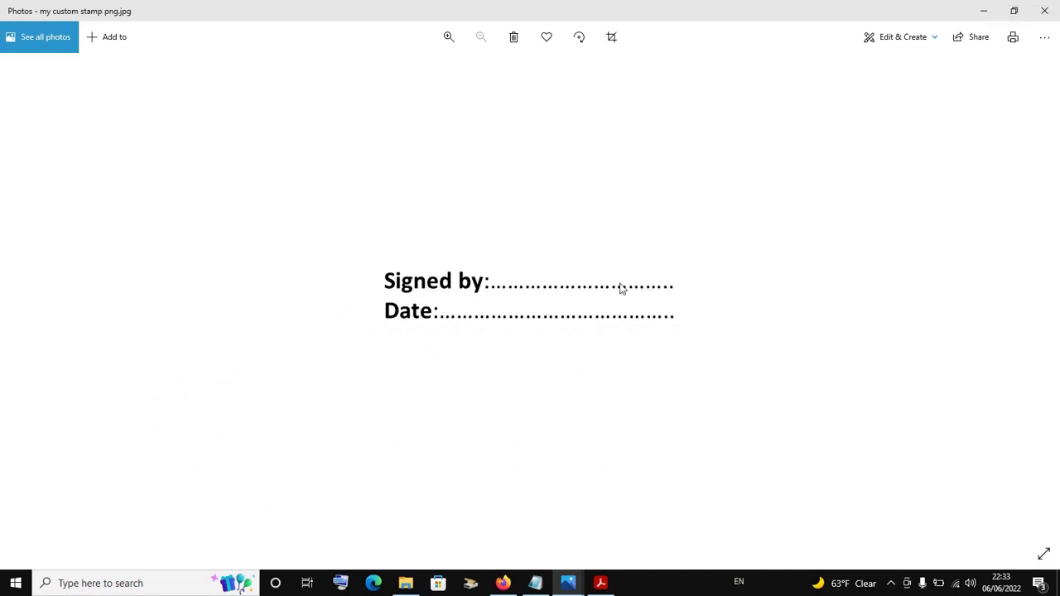
right_click(535, 332)
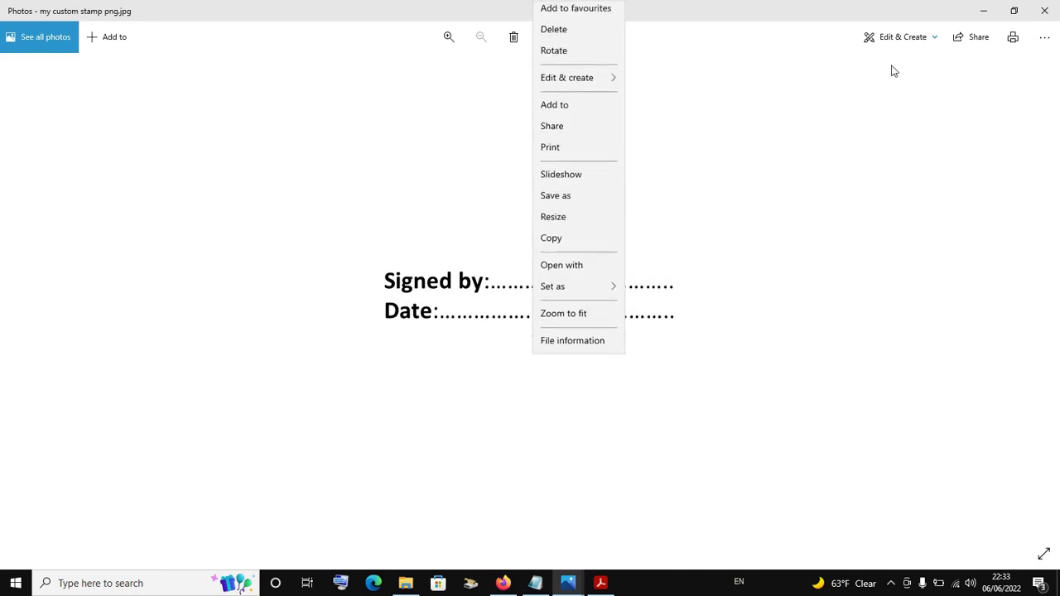
right_click(756, 231)
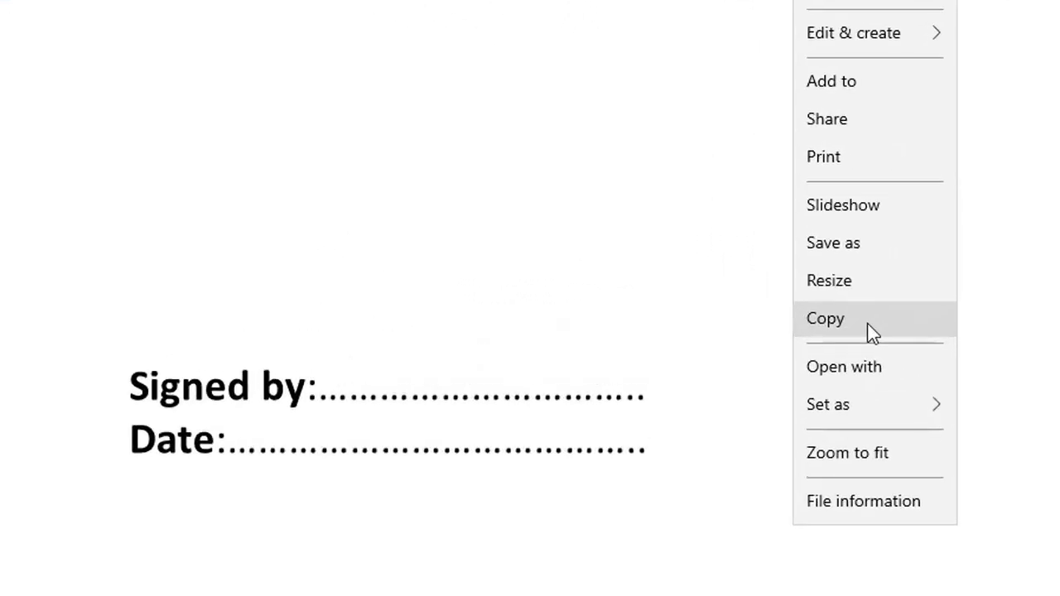
left_click(864, 323)
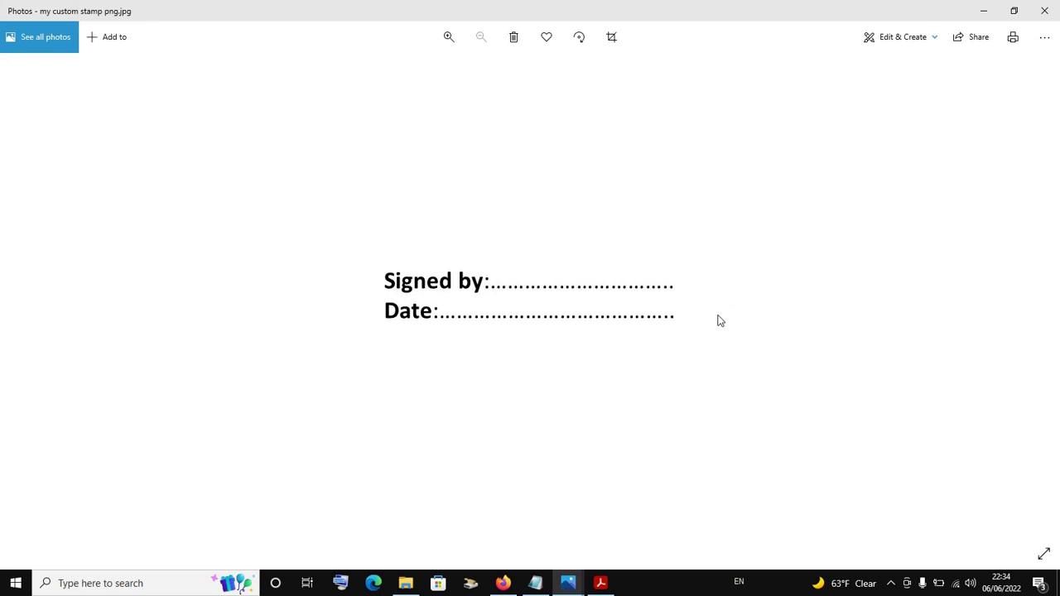
right_click(719, 322)
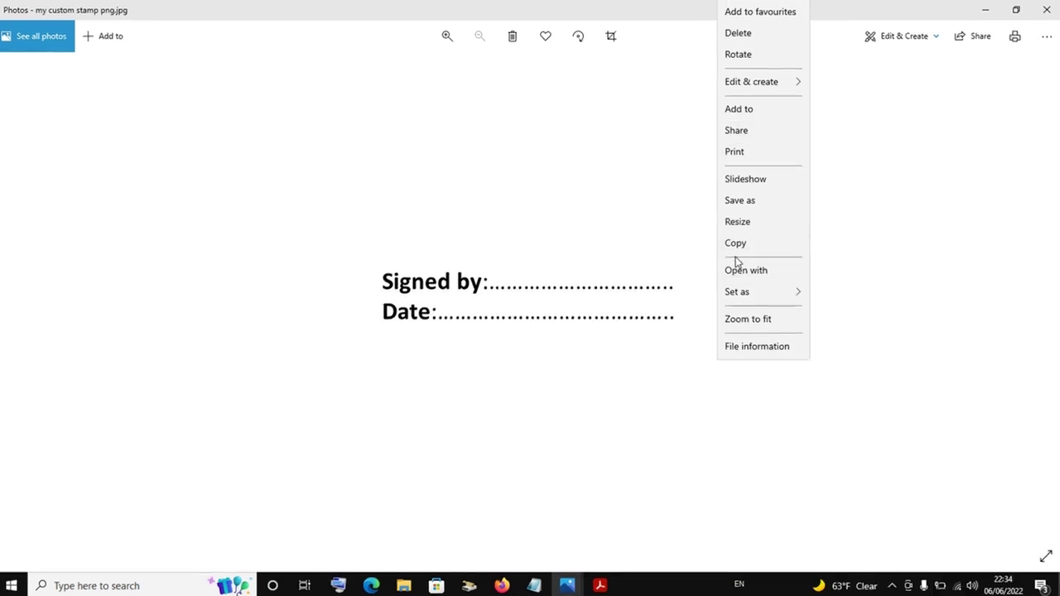
left_click(736, 243)
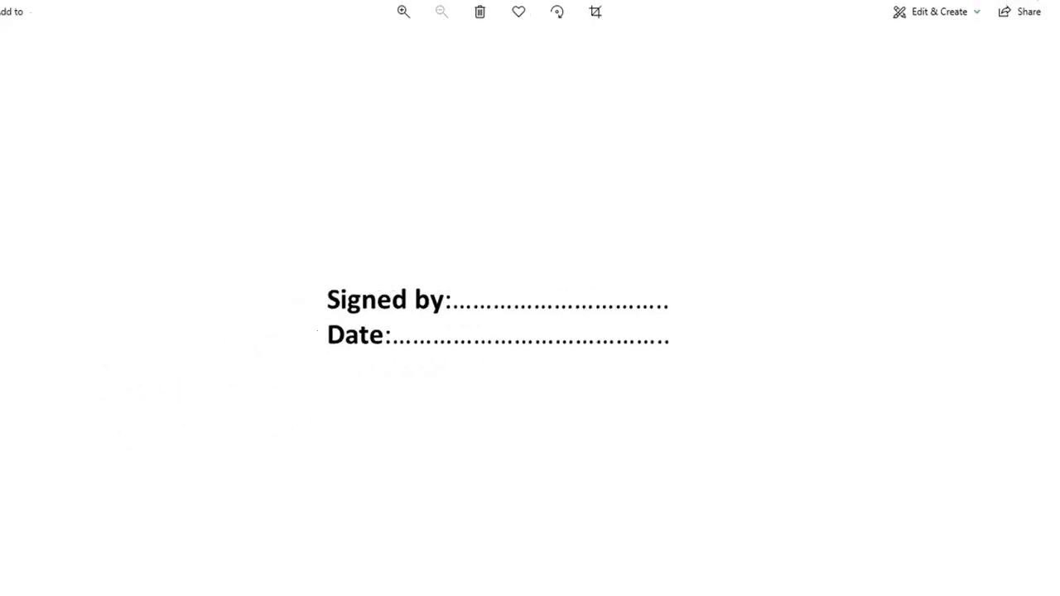
key("super+d")
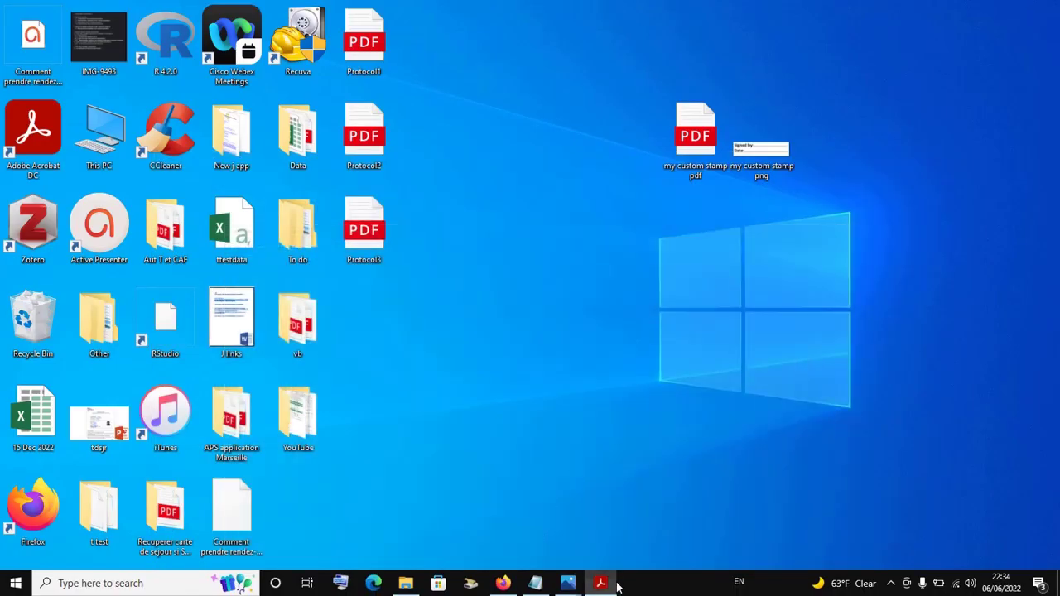
Paste the copied Signed by/Date image as a stamp beside SIGN HERE and shrink it to fit
left_click(613, 584)
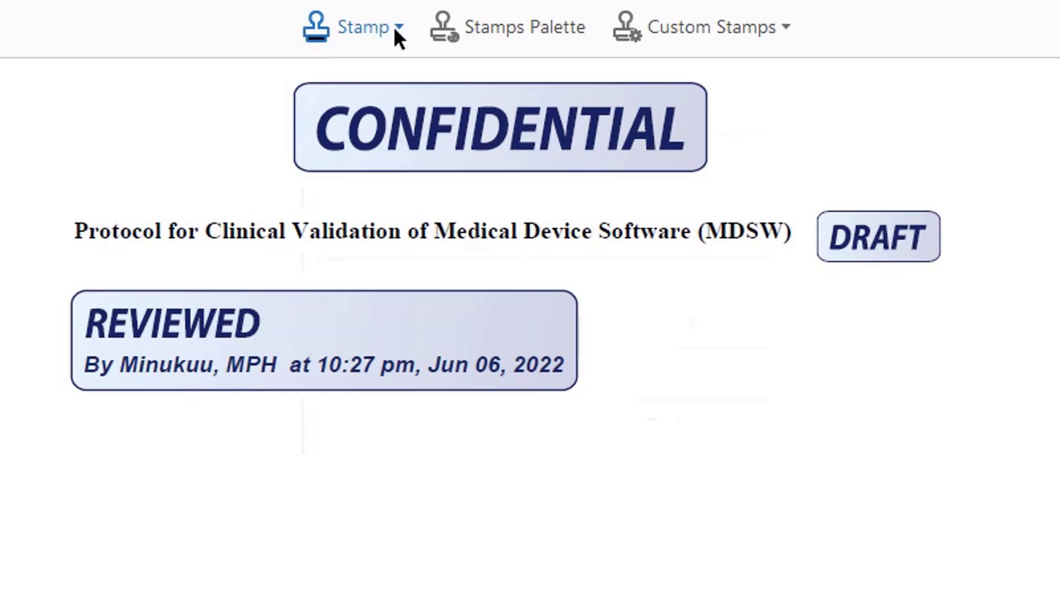
left_click(397, 31)
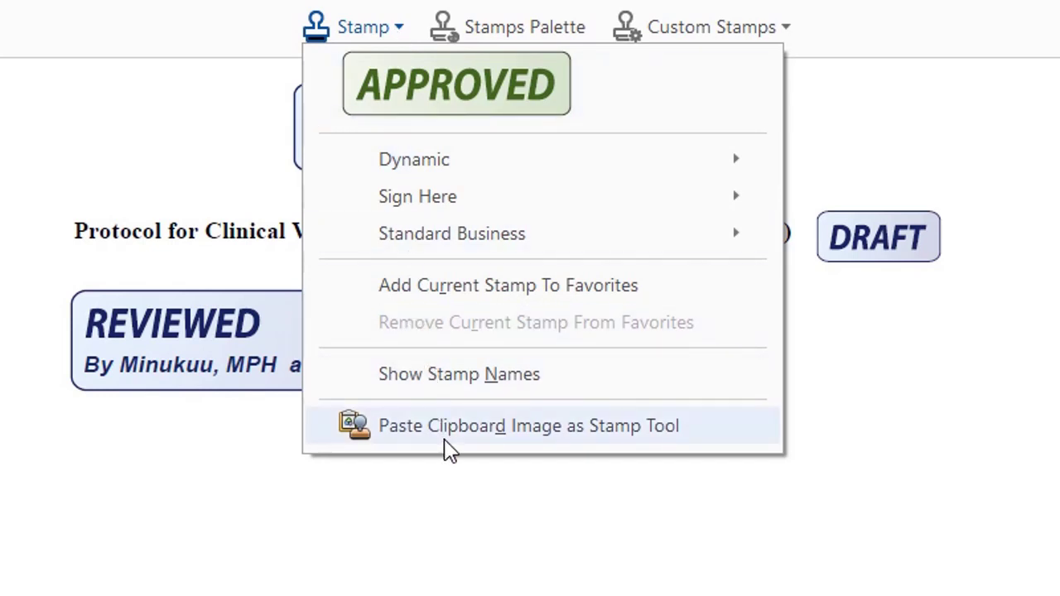
left_click(520, 438)
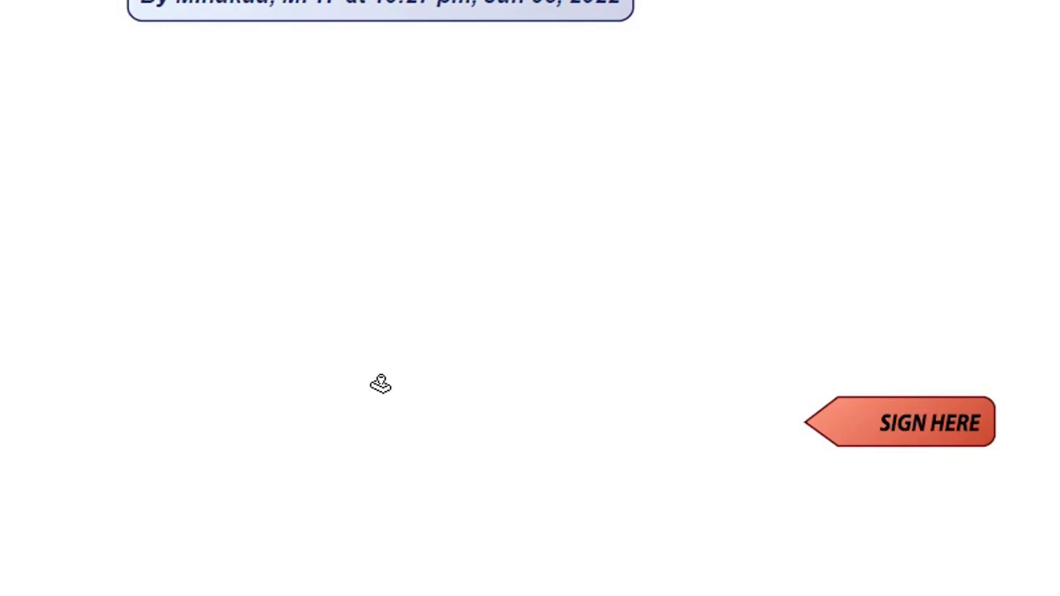
left_click(419, 383)
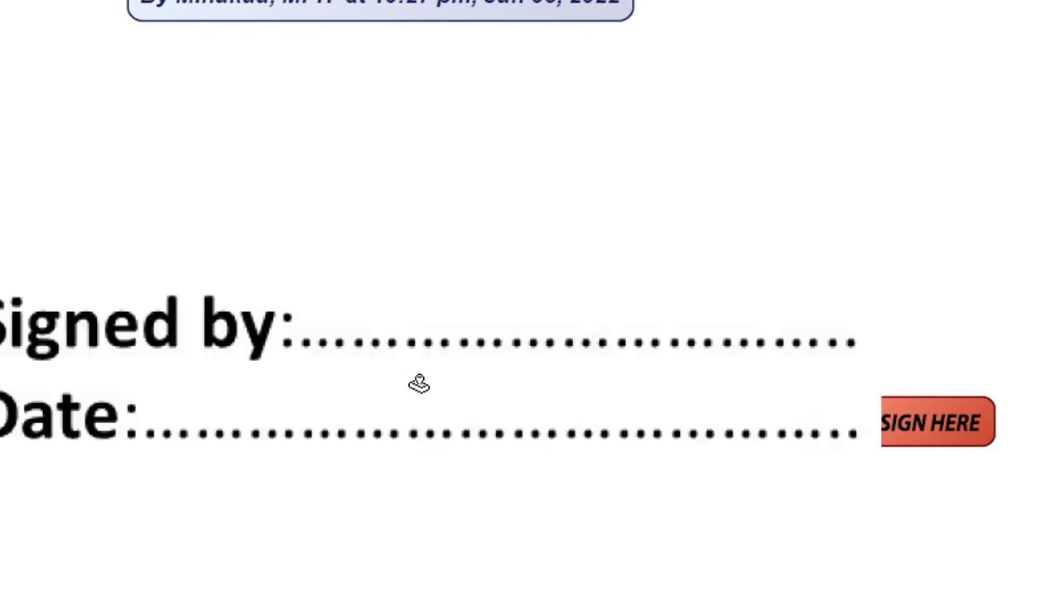
left_click(15, 347)
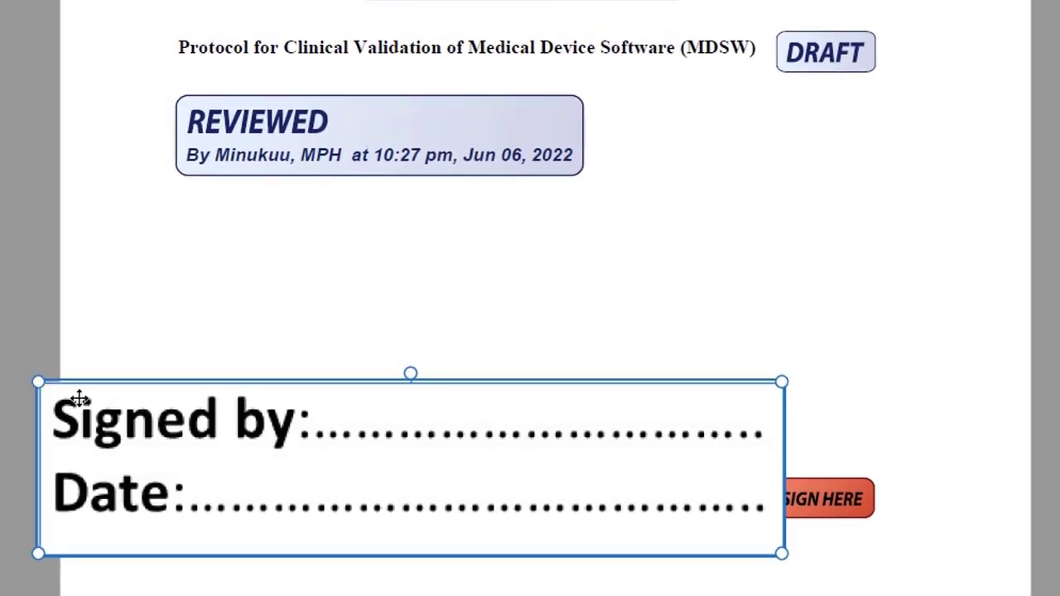
left_click_drag(37, 381, 206, 478)
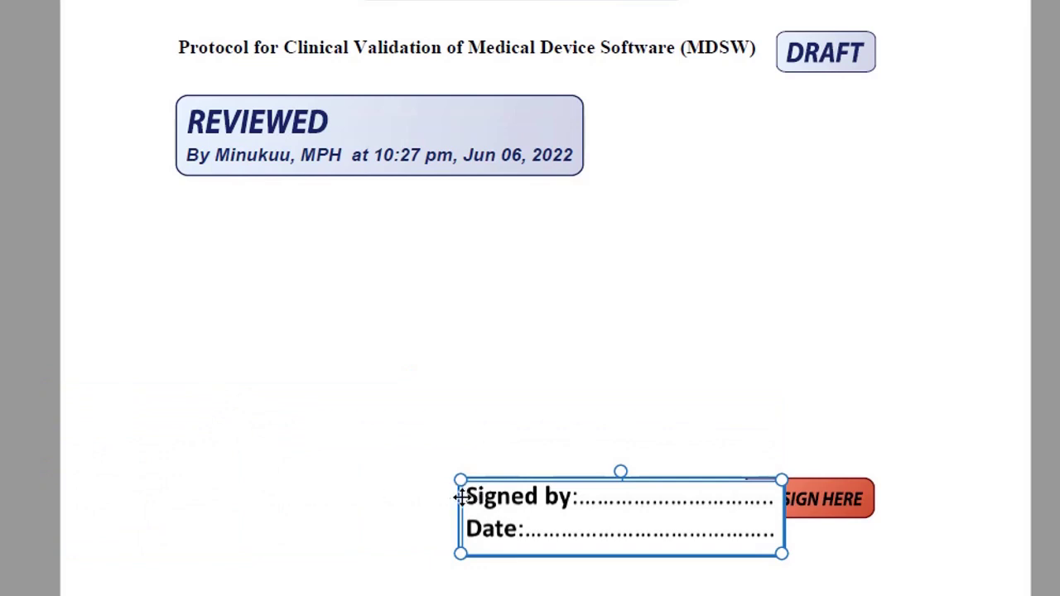
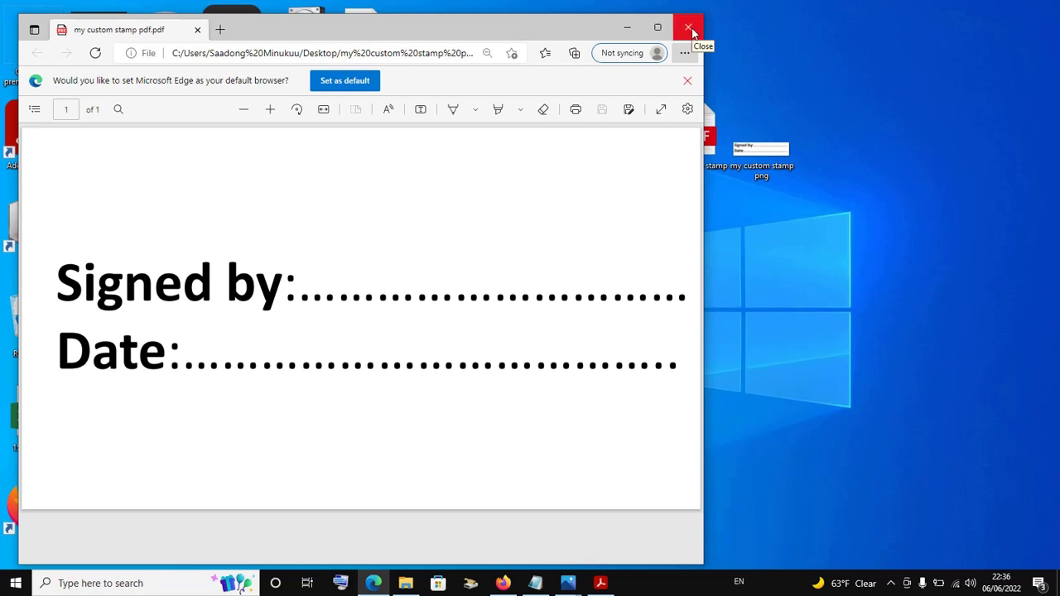
Close Edge, return to Protocol1.pdf in Acrobat and start creating a new custom stamp
left_click(688, 29)
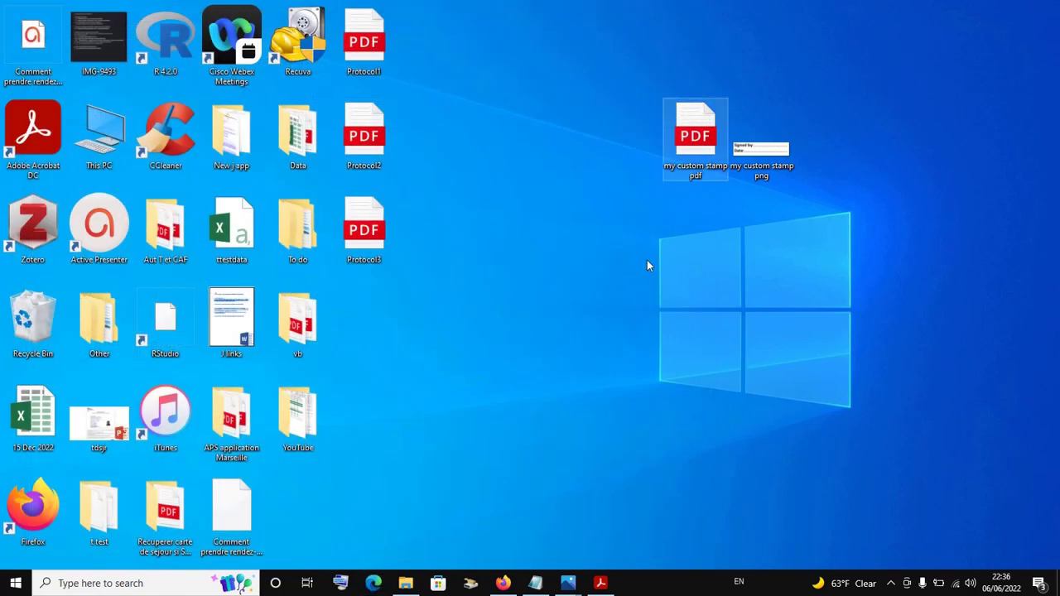
left_click(602, 582)
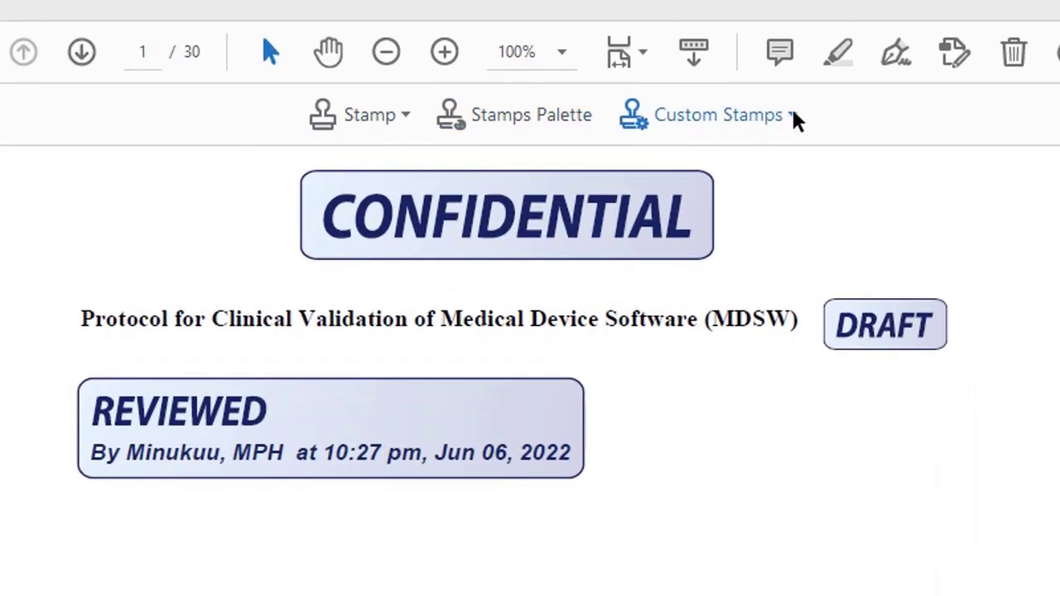
left_click(793, 116)
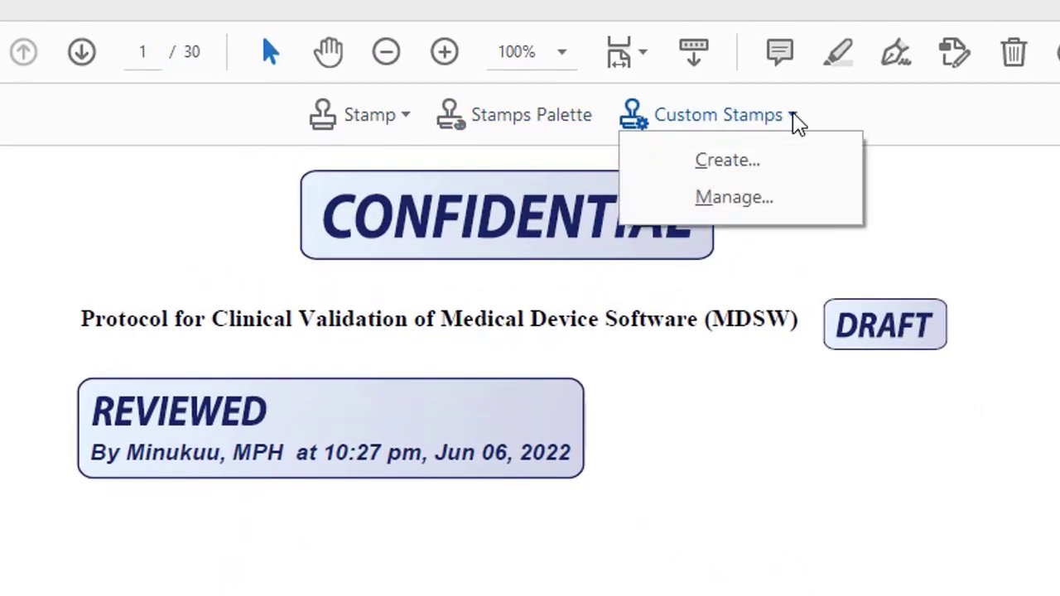
left_click(727, 161)
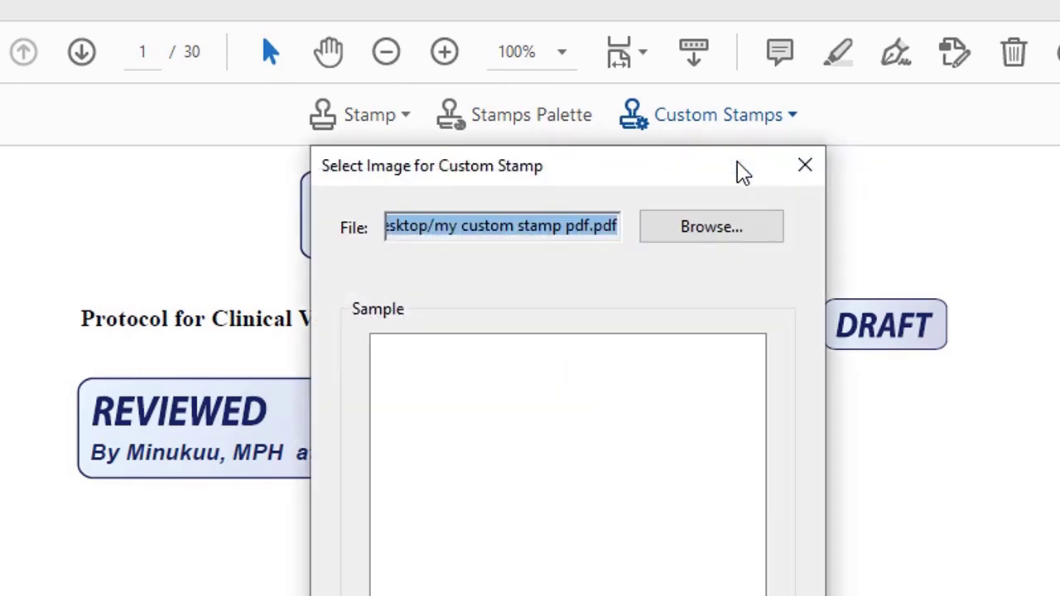
Choose 'my custom stamp pdf' from the Desktop as the stamp image
left_click(718, 239)
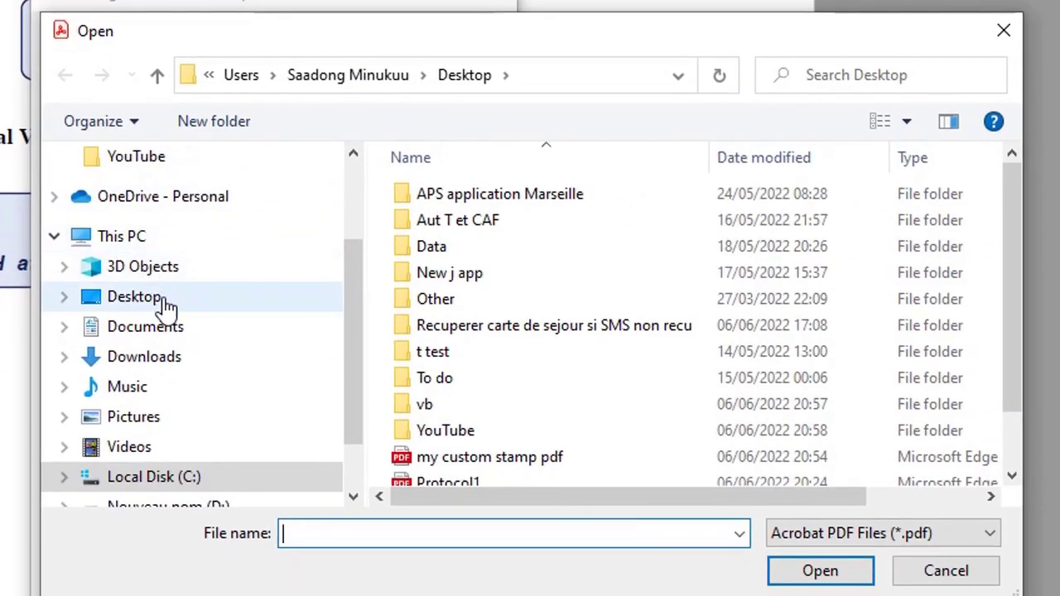
left_click(164, 305)
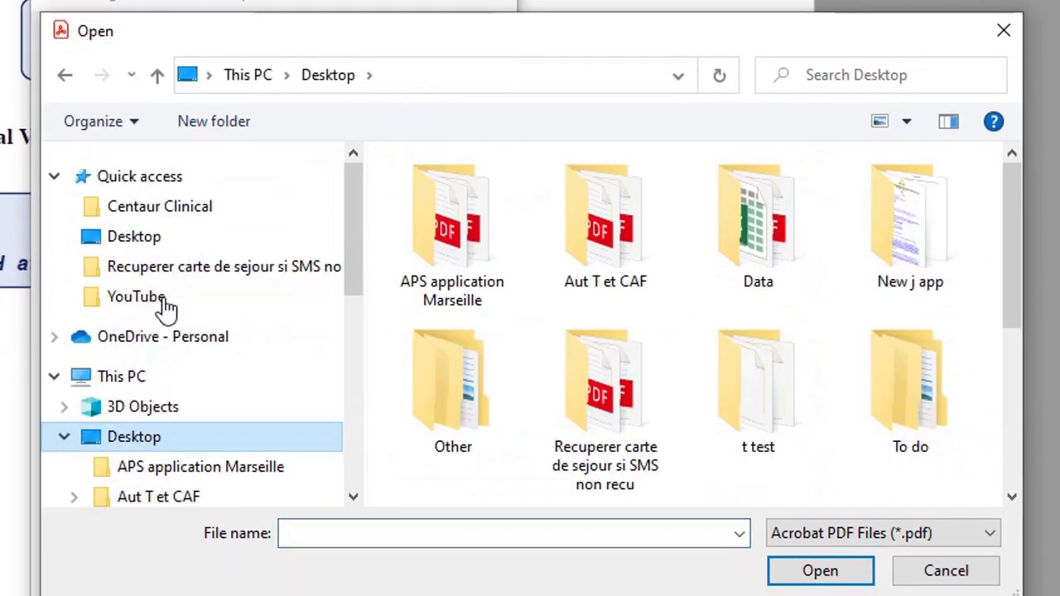
scroll(663, 344, "down", 3)
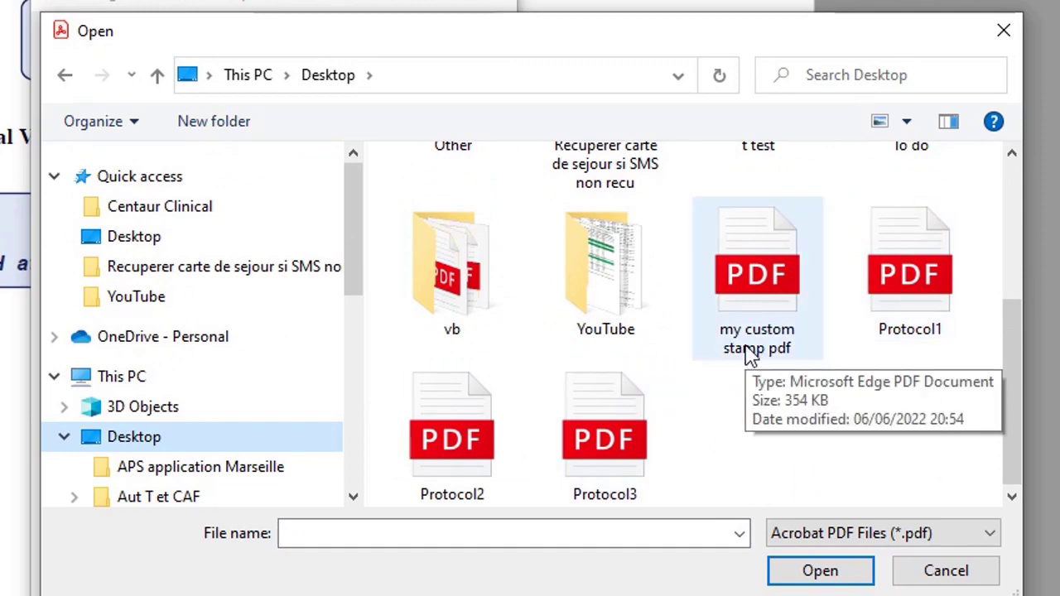
left_click(787, 331)
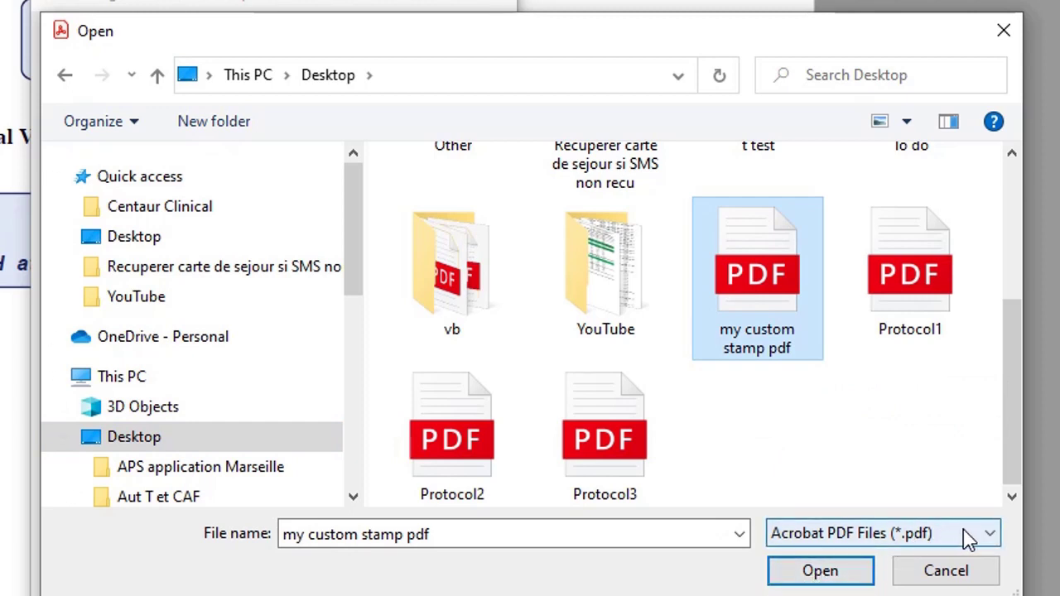
left_click(991, 538)
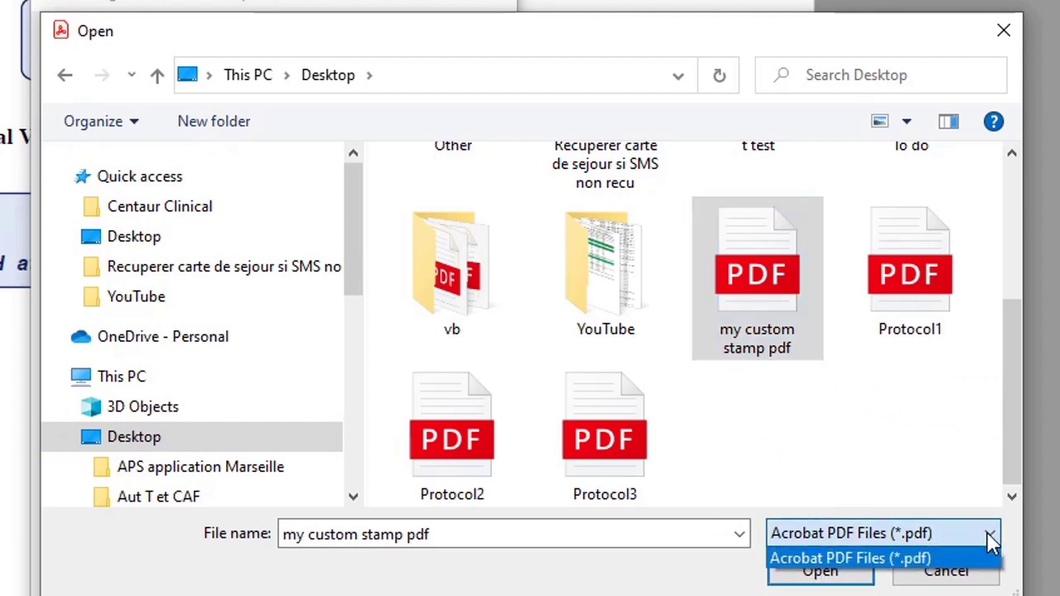
left_click(991, 538)
left_click(991, 539)
left_click(990, 538)
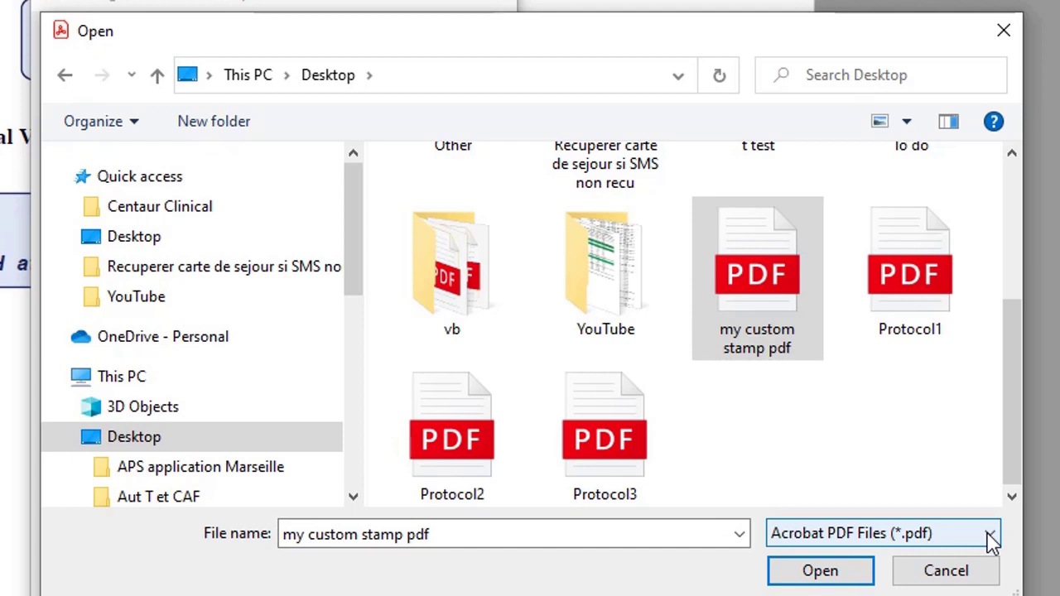
left_click(961, 541)
left_click(771, 282)
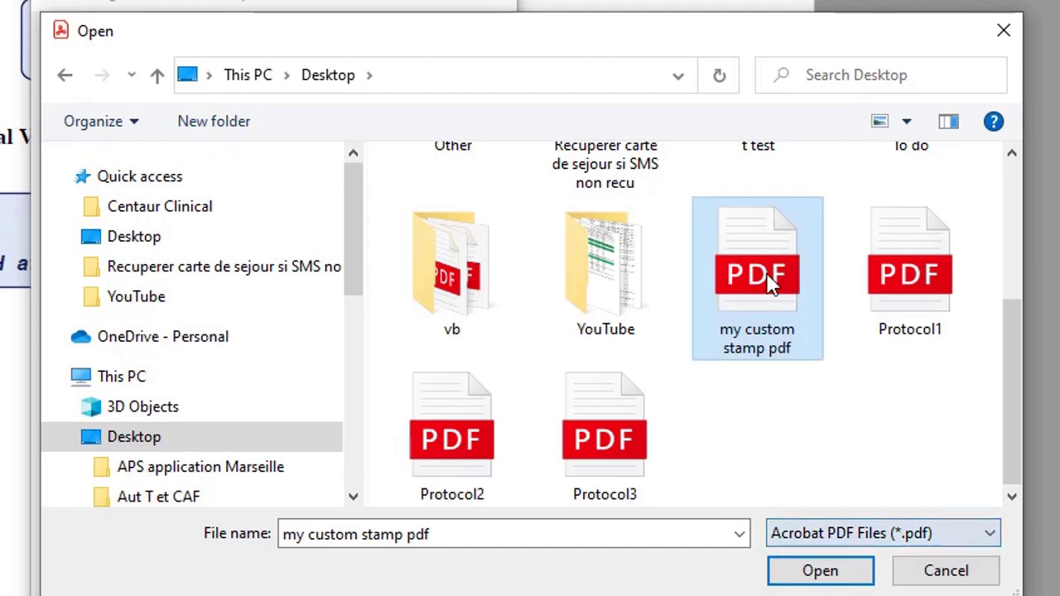
left_click(820, 571)
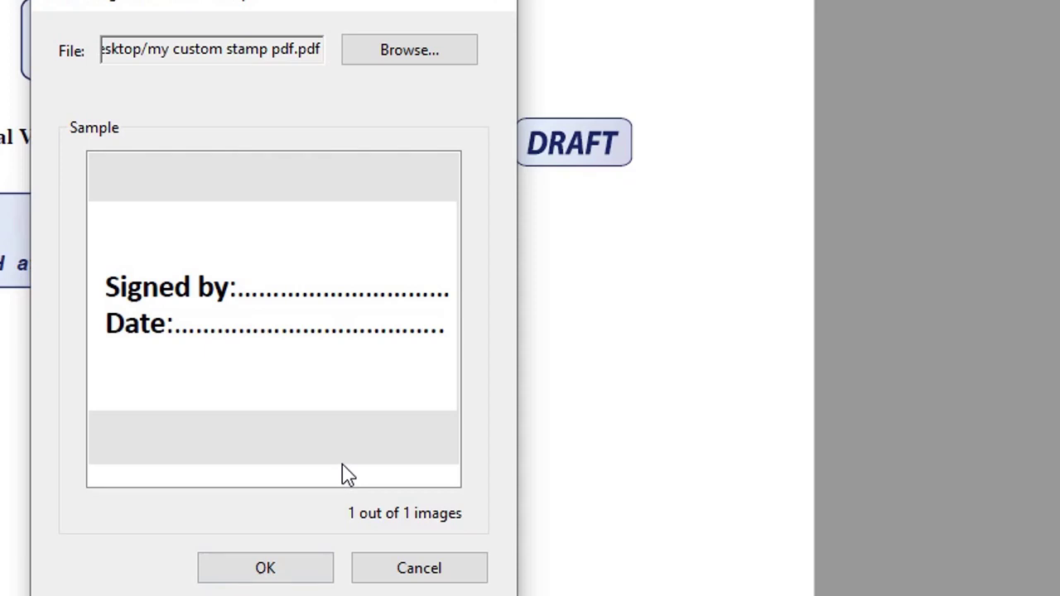
Accept the Signed by/Date image and save it as 'Sign here stamp' in the Sign Here category
left_click(284, 572)
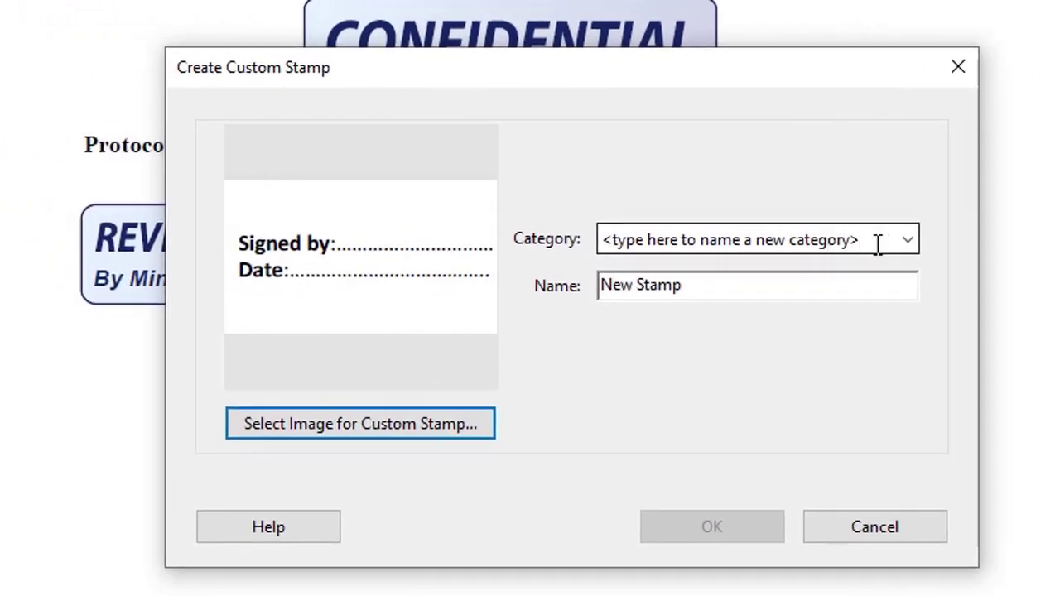
left_click(908, 240)
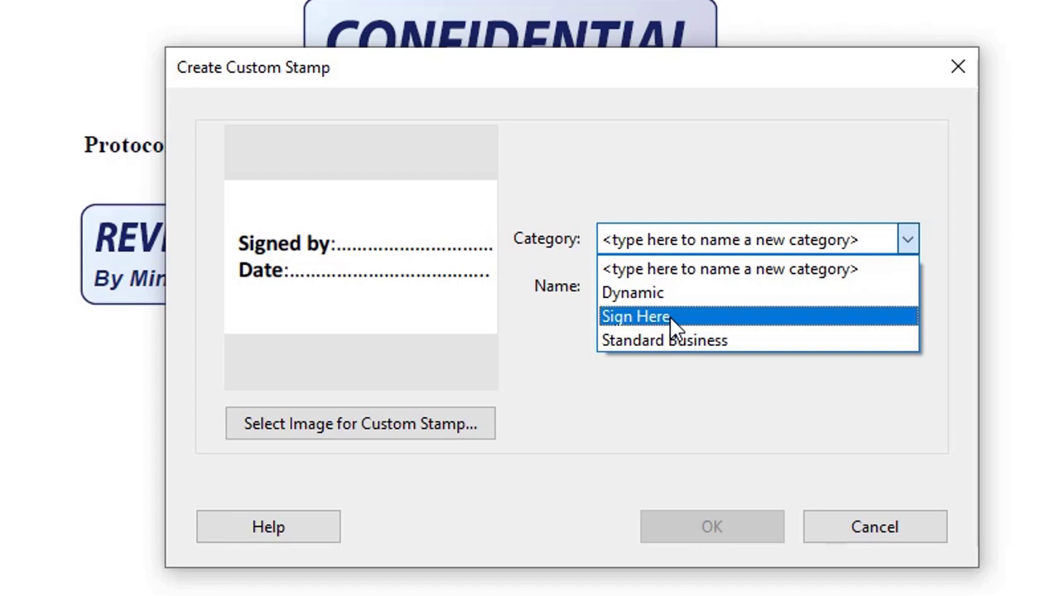
left_click(673, 319)
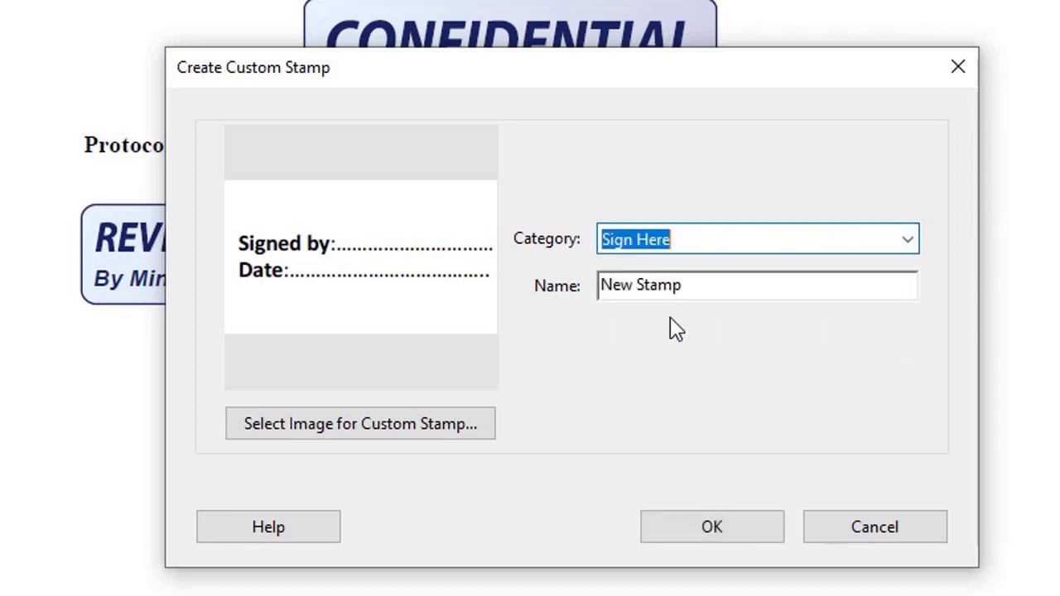
left_click(706, 285)
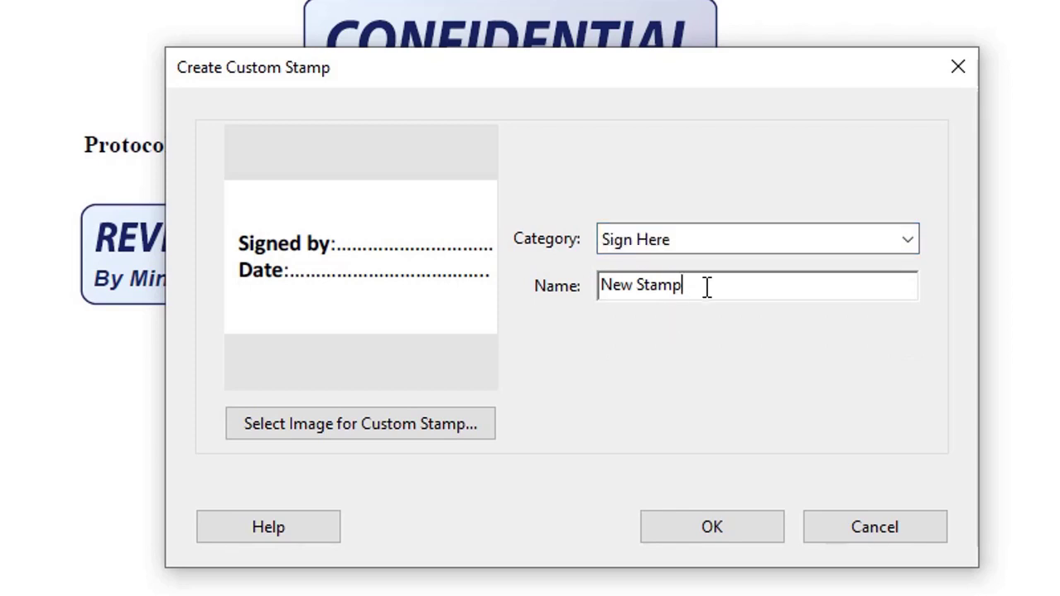
left_click_drag(707, 286, 589, 286)
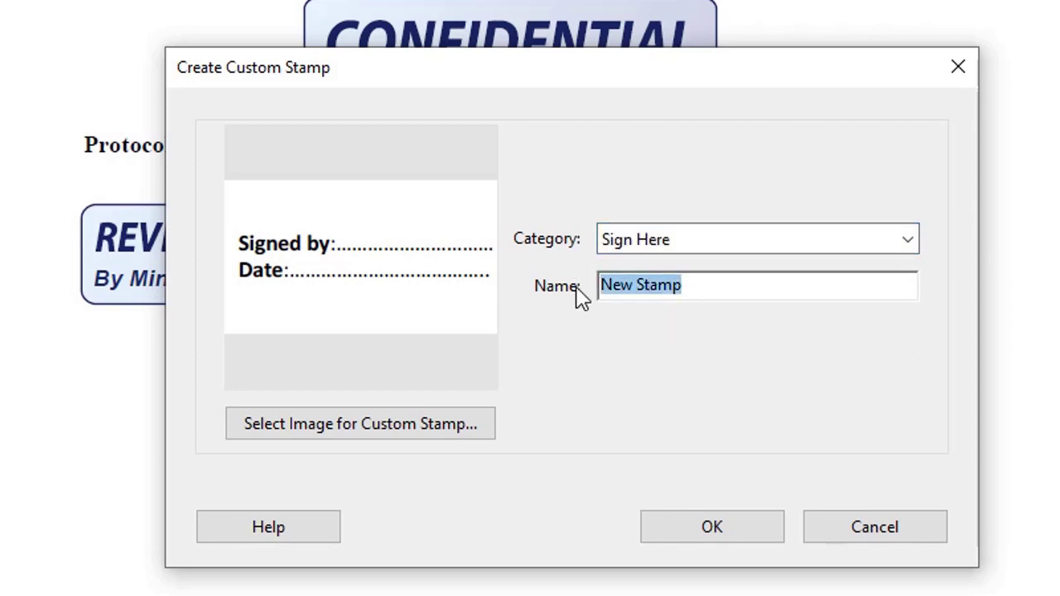
type("Sig")
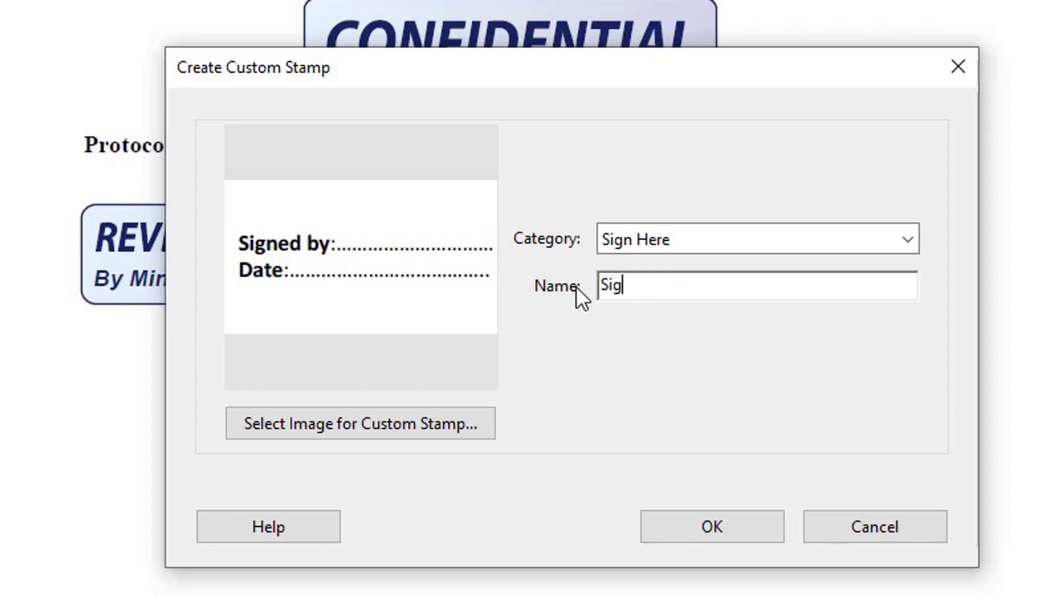
type("n ")
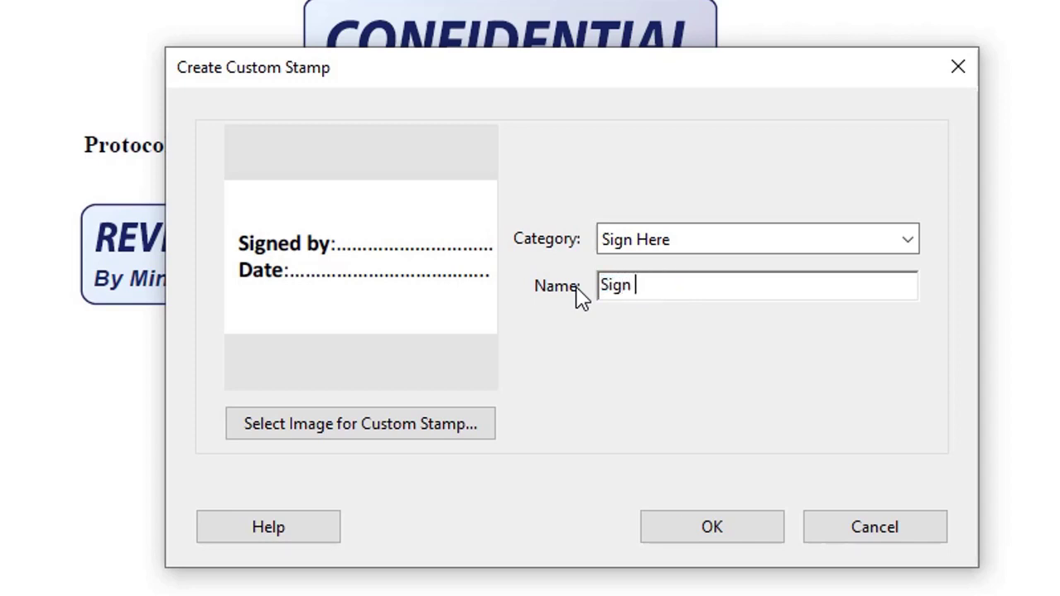
type("here s")
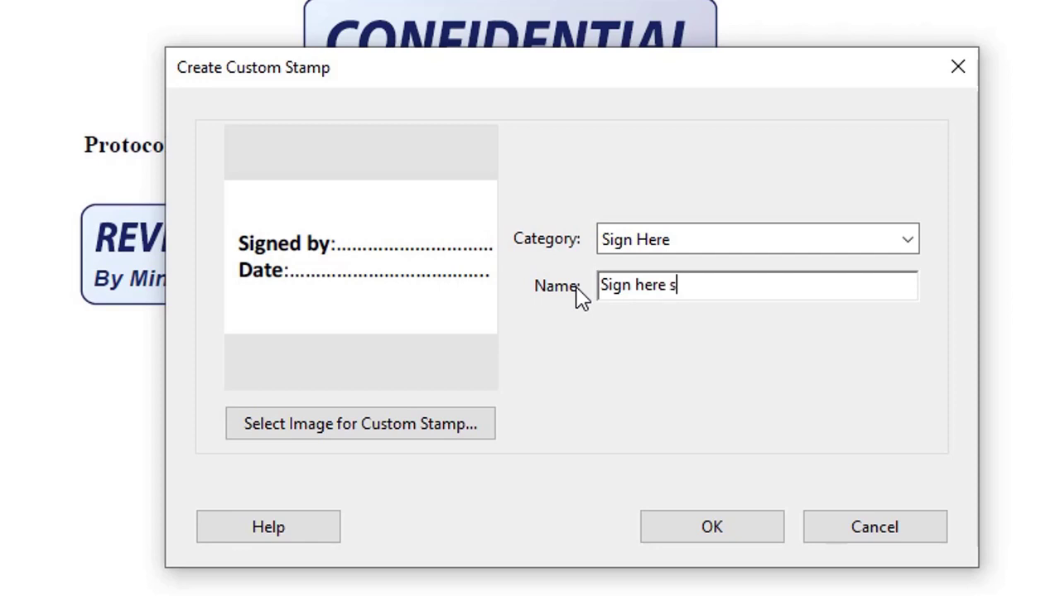
type("tamp")
left_click(698, 538)
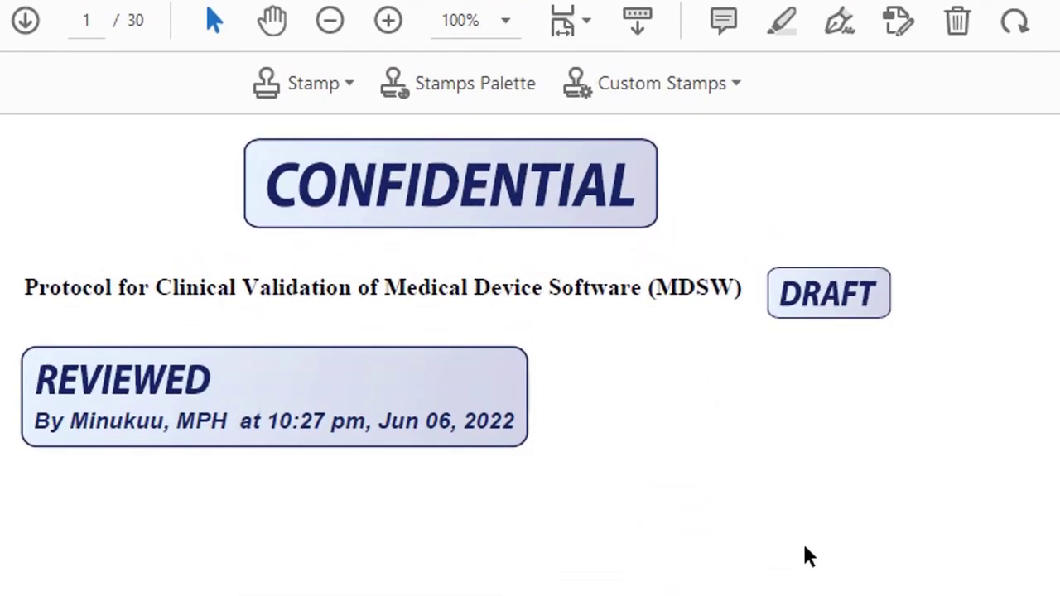
Pick the new Signed by/Date stamp from the stamp list and place it on page 1
left_click(348, 87)
left_click(352, 93)
left_click(350, 85)
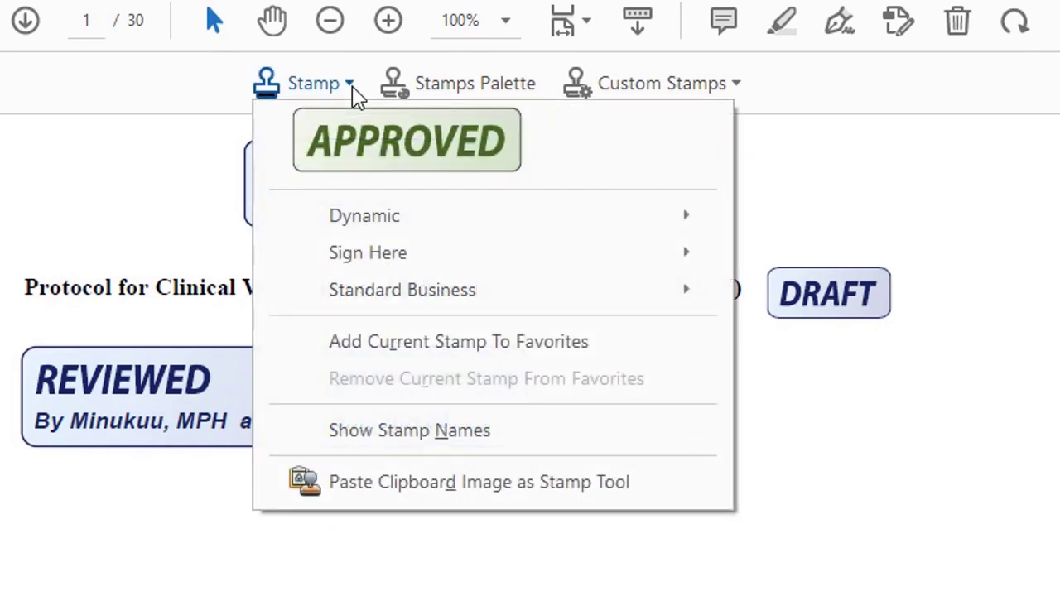
mouse_move(398, 253)
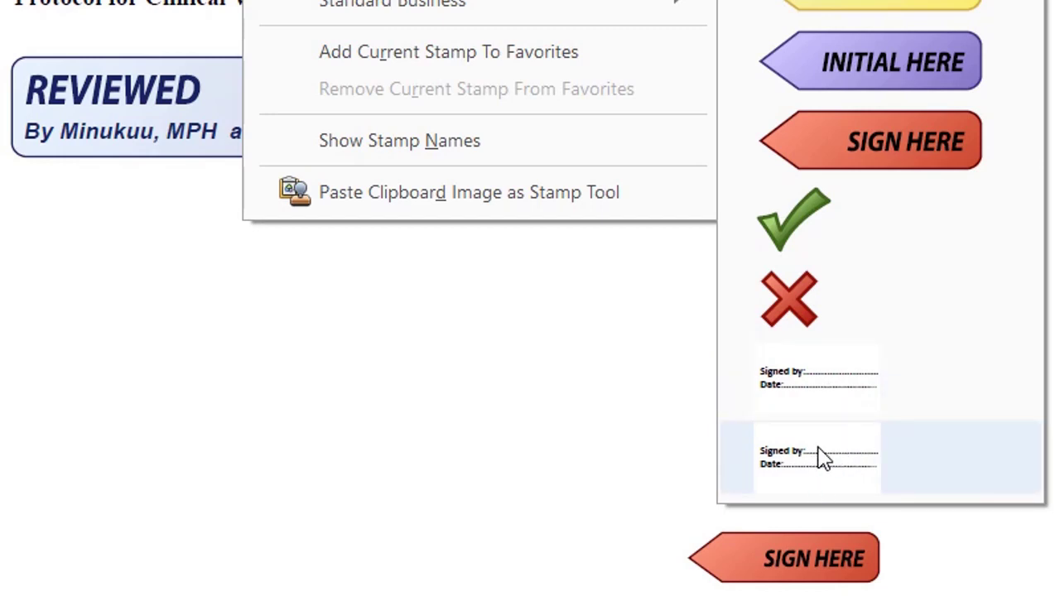
left_click(820, 458)
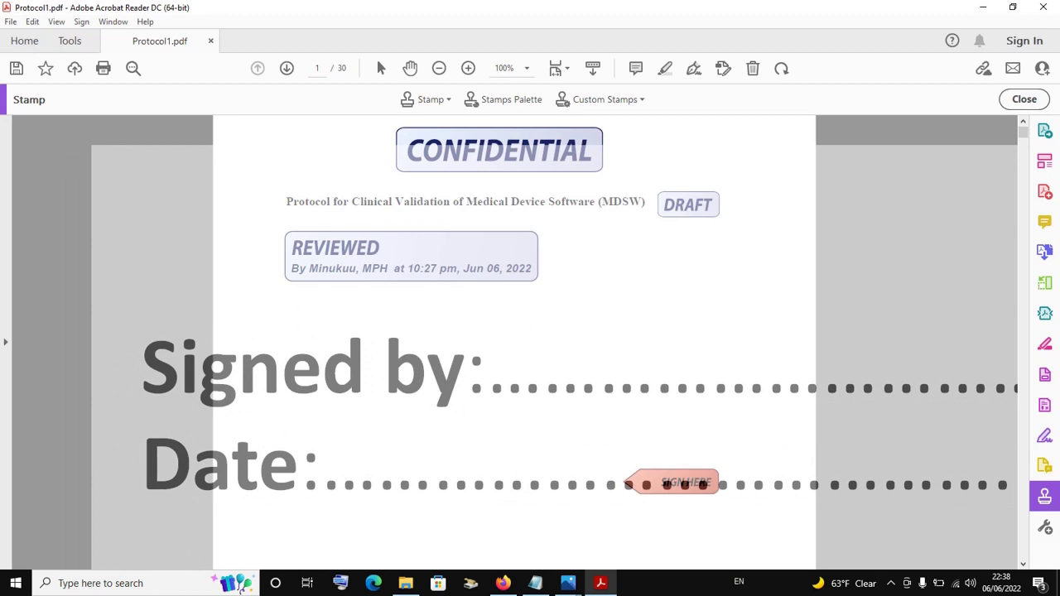
left_click(555, 352)
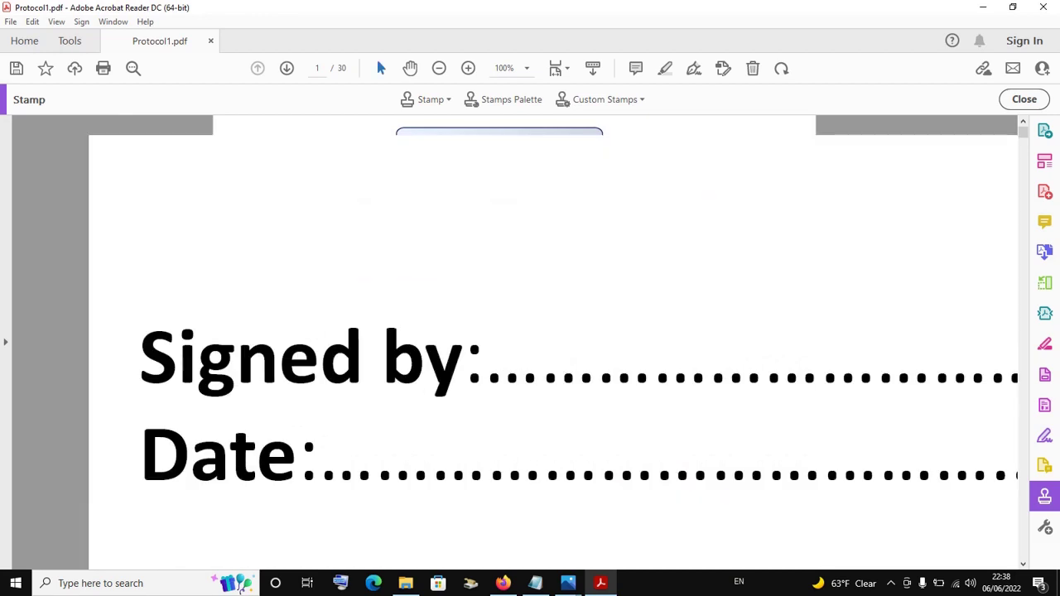
Move the stamp below the REVIEWED stamp and shrink it to a smaller size
left_click(441, 322)
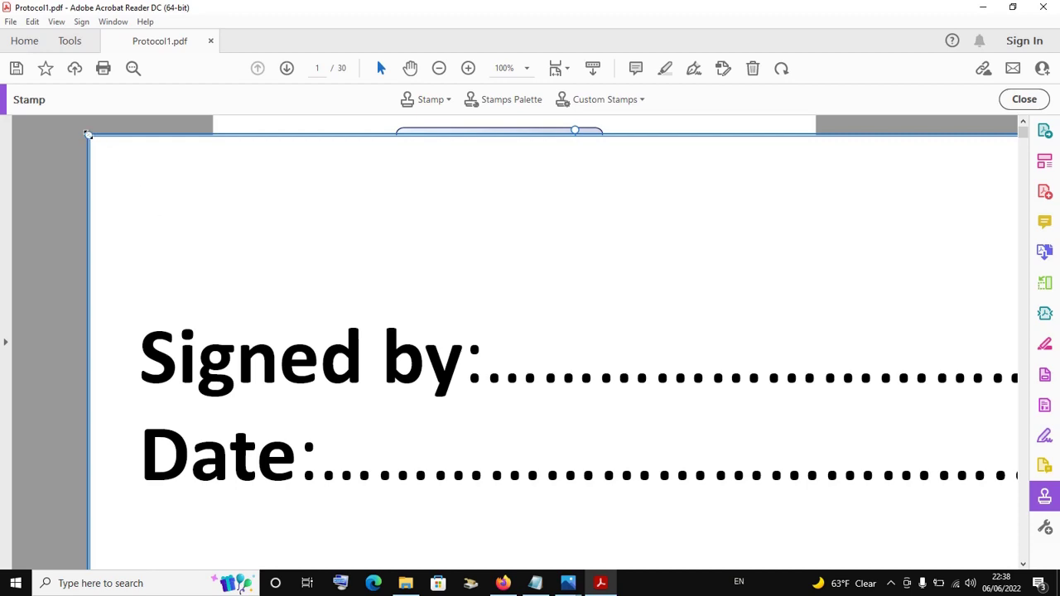
left_click_drag(87, 134, 303, 305)
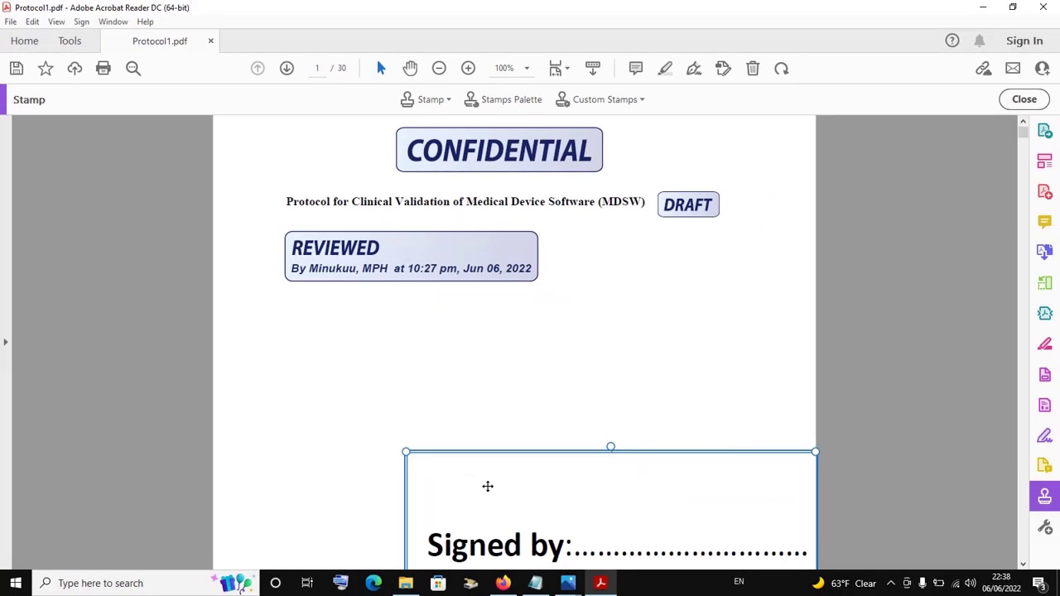
left_click_drag(471, 244, 0, 0)
left_click_drag(301, 340, 285, 325)
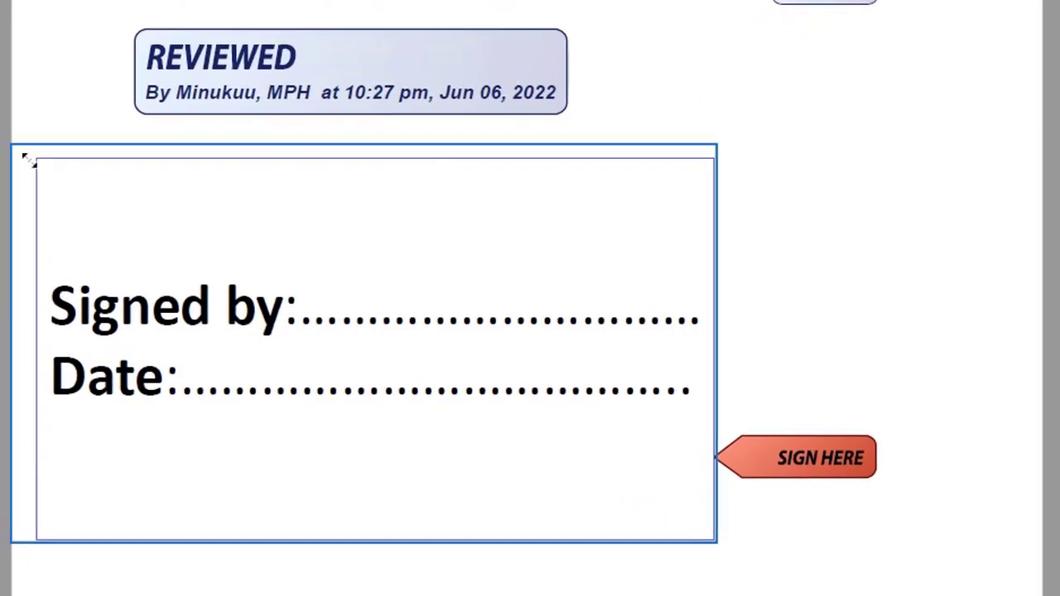
left_click_drag(213, 300, 365, 394)
left_click_drag(274, 308, 272, 307)
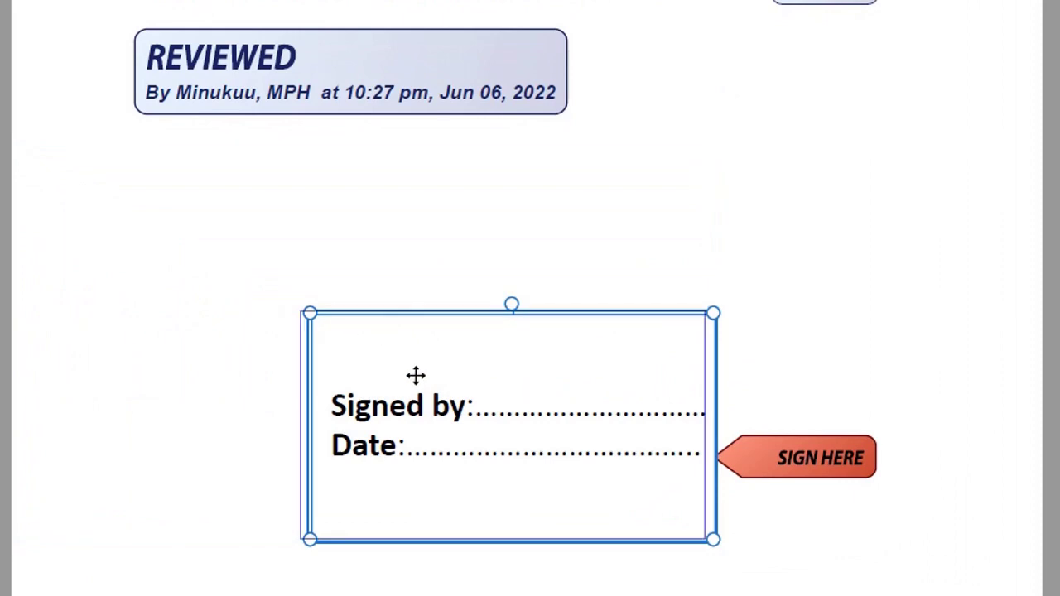
mouse_move(414, 374)
left_mouse_down()
mouse_move(272, 361)
mouse_move(402, 381)
mouse_move(373, 402)
mouse_move(331, 403)
left_mouse_up()
left_click(897, 265)
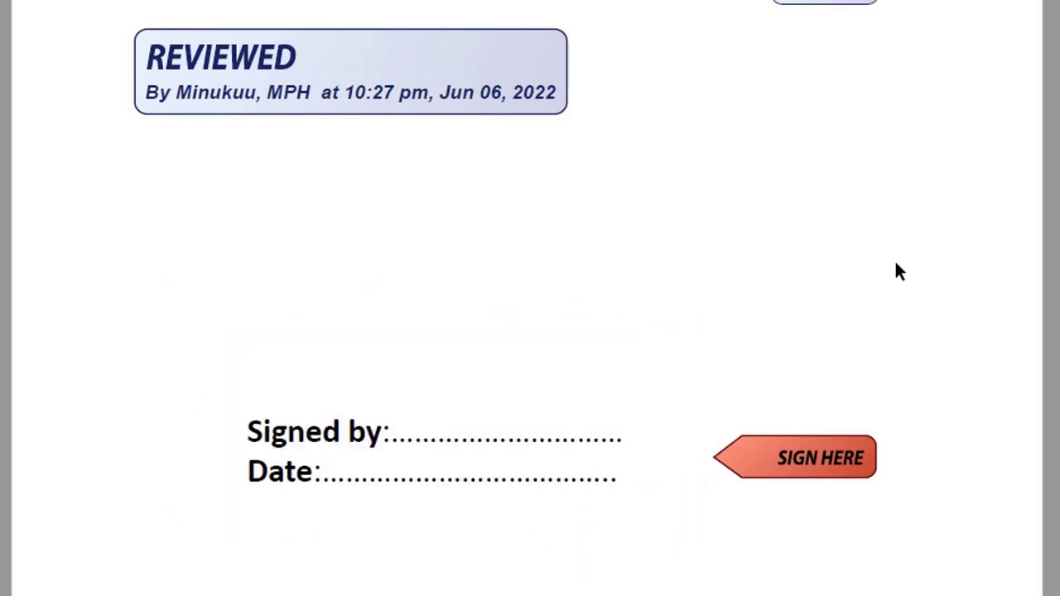
Fine-tune the stamp's position beside SIGN HERE, then deselect it
left_click(485, 437)
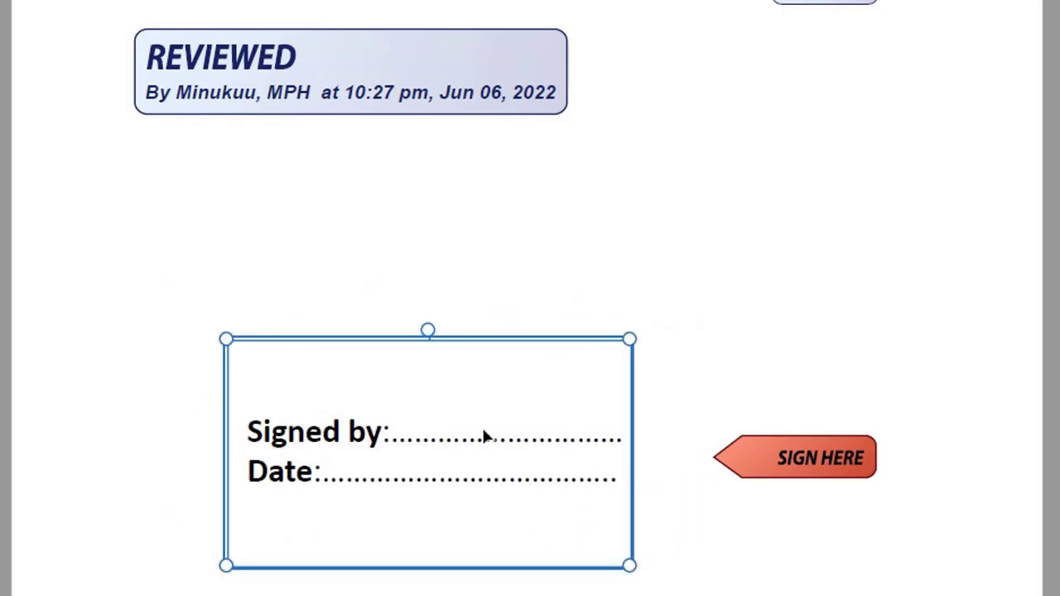
left_click_drag(483, 412, 482, 389)
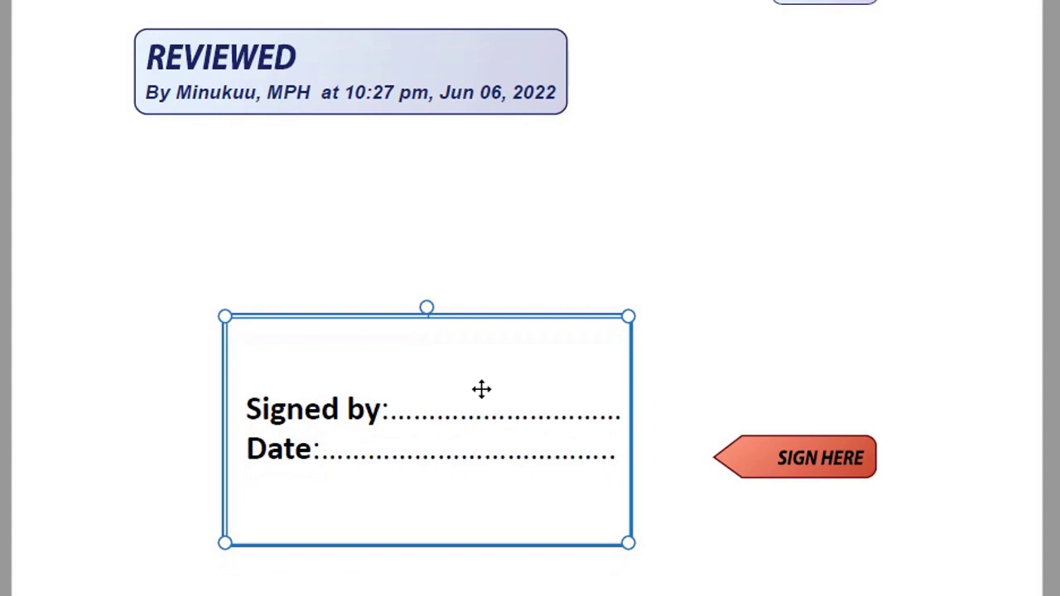
left_click(861, 256)
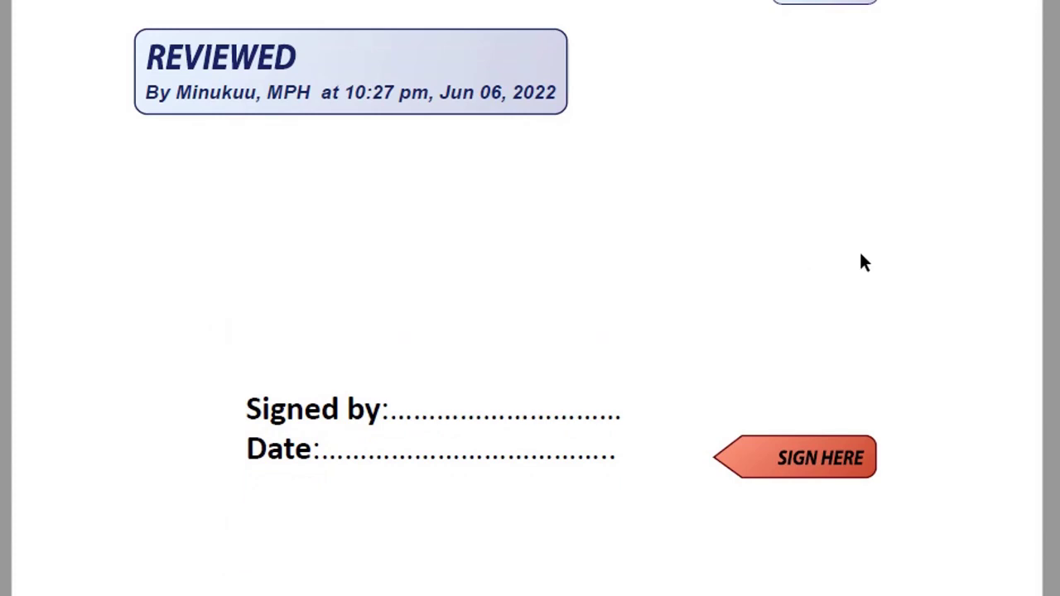
left_click(422, 448)
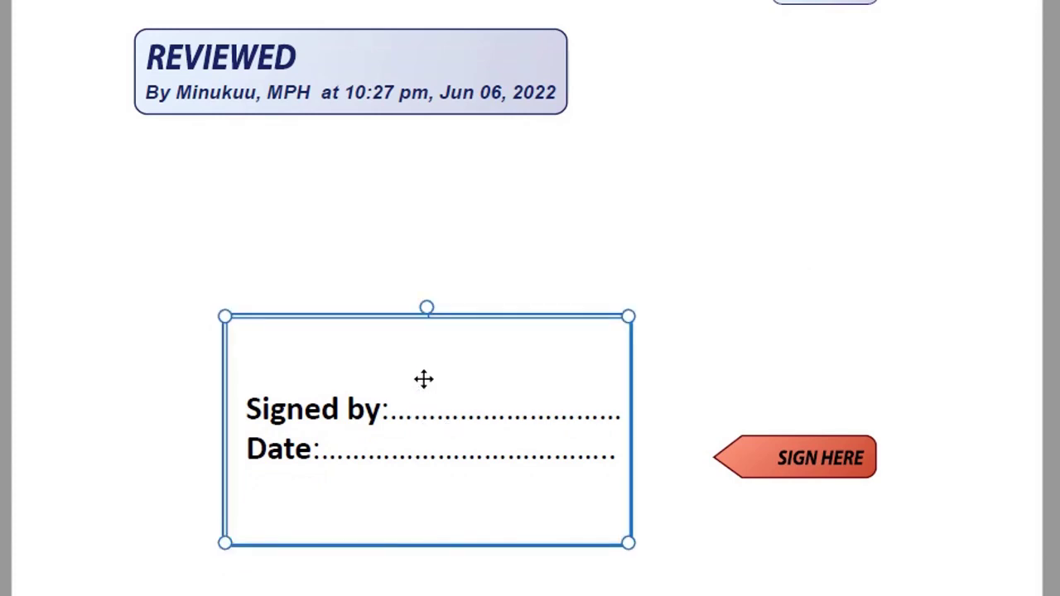
key("ctrl+z")
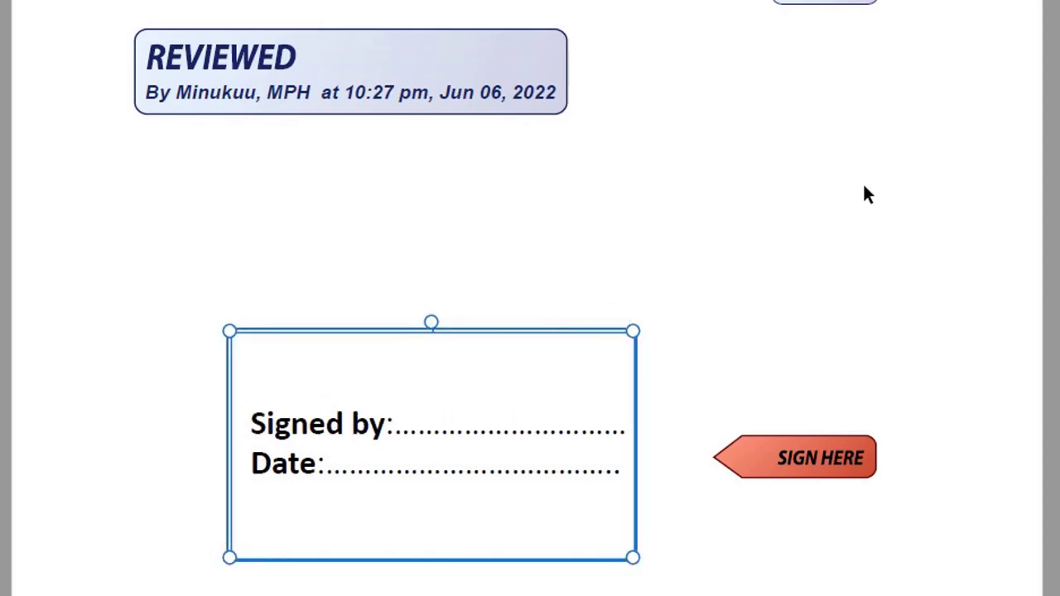
left_click(880, 221)
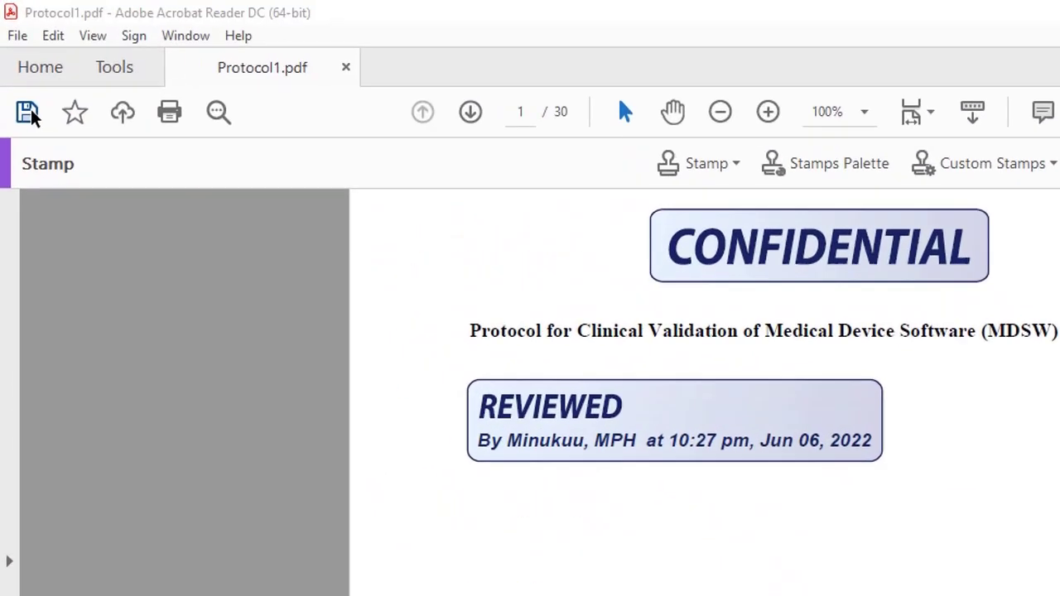
Save the stamped document to the Desktop as 'Stamped Protocol1.pdf'
left_click(18, 71)
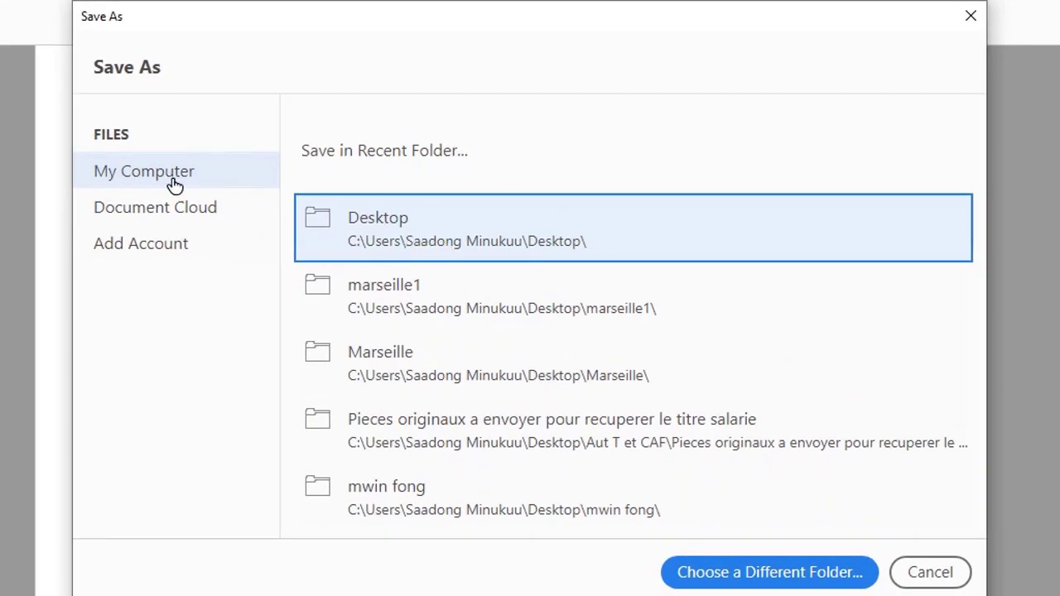
left_click(299, 249)
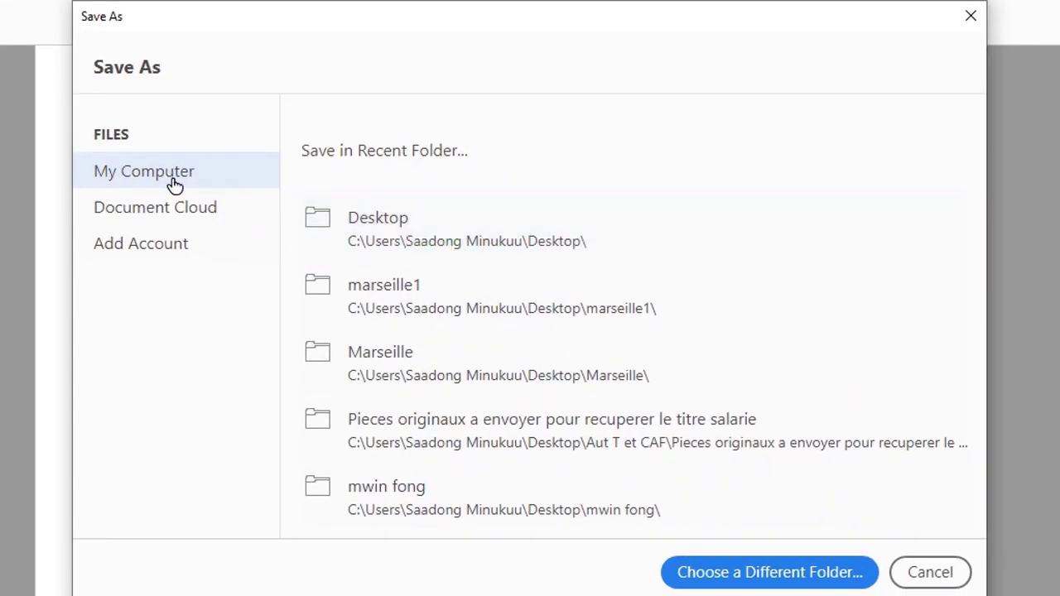
left_click(390, 239)
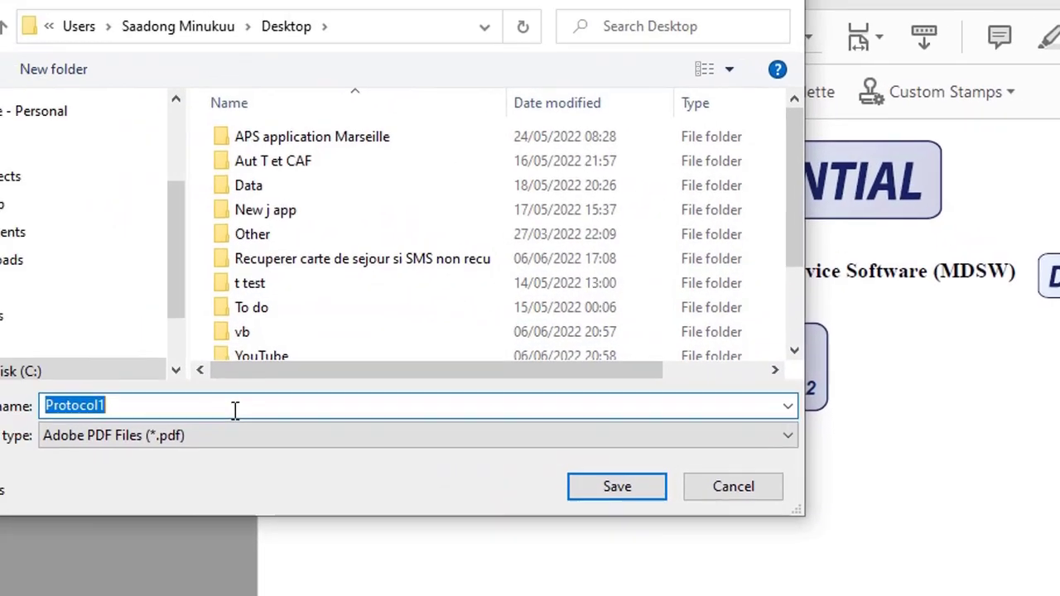
left_click(20, 302)
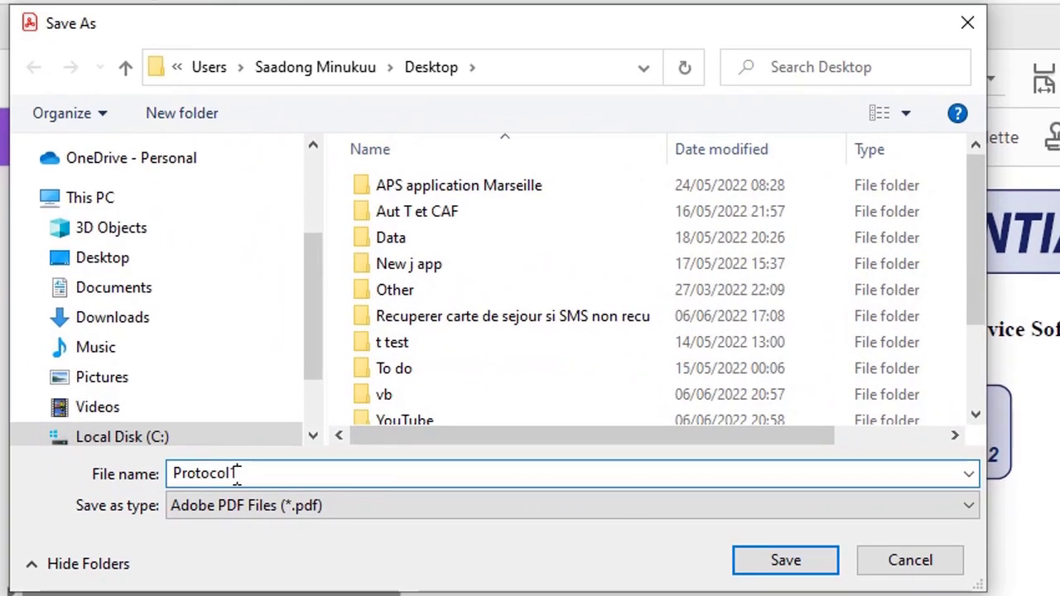
key("BackSpace")
type("1")
type("Stam")
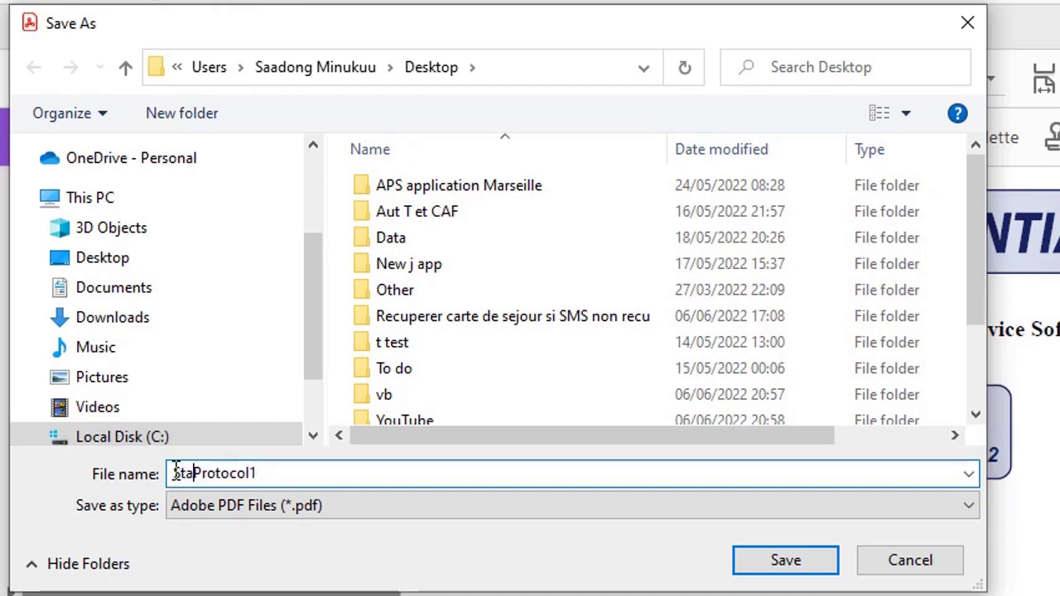
type("ped")
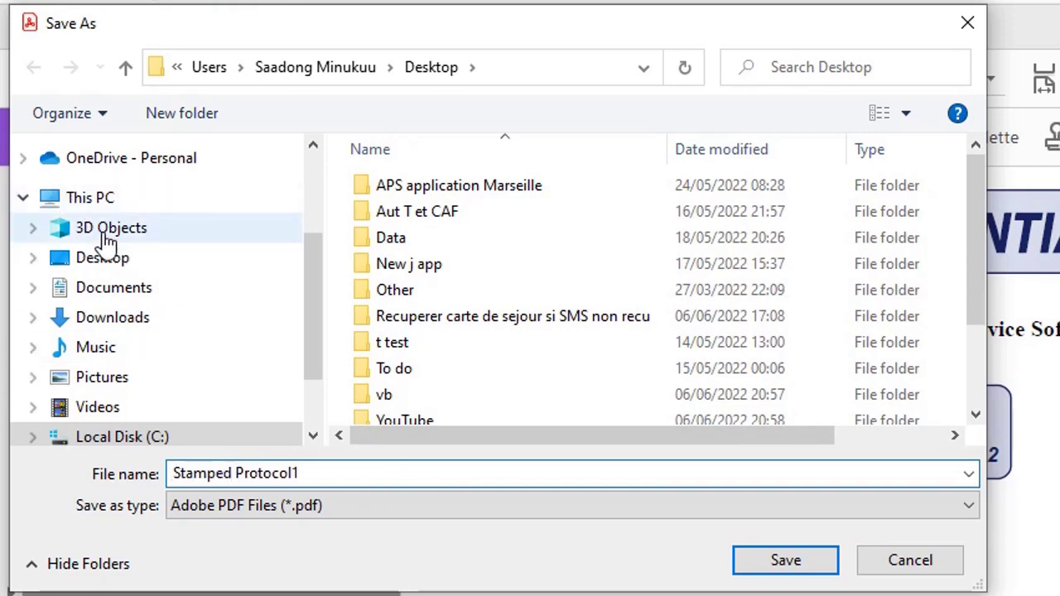
left_click(116, 259)
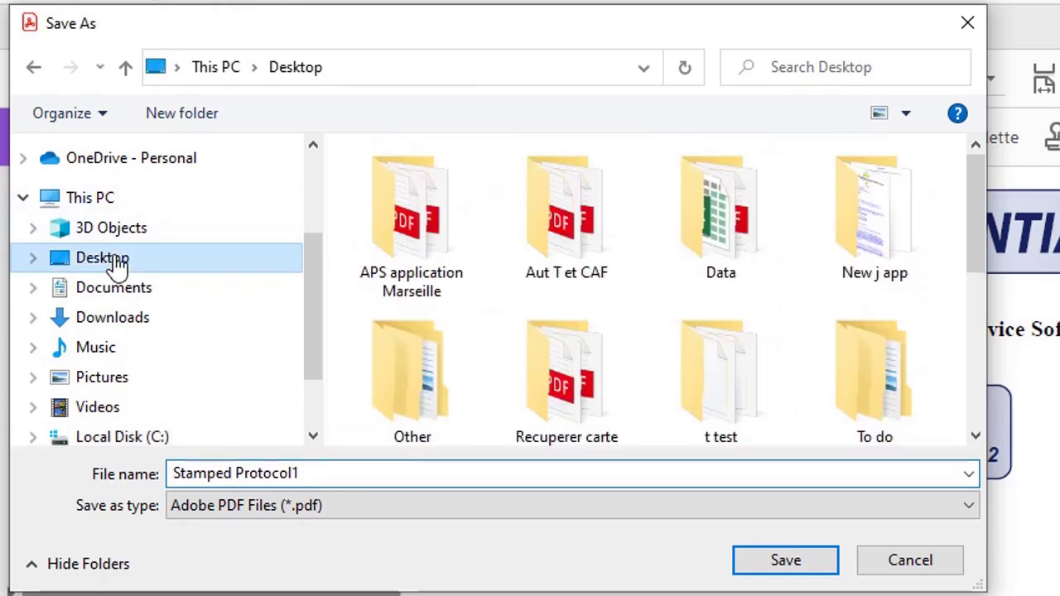
left_click(806, 571)
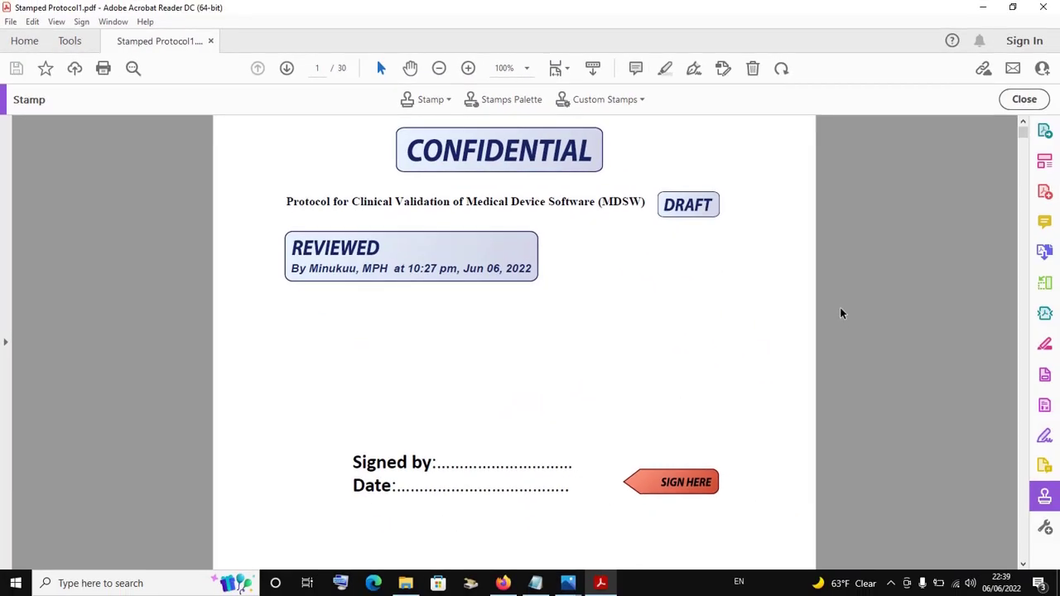
scroll(840, 312, "down", 10)
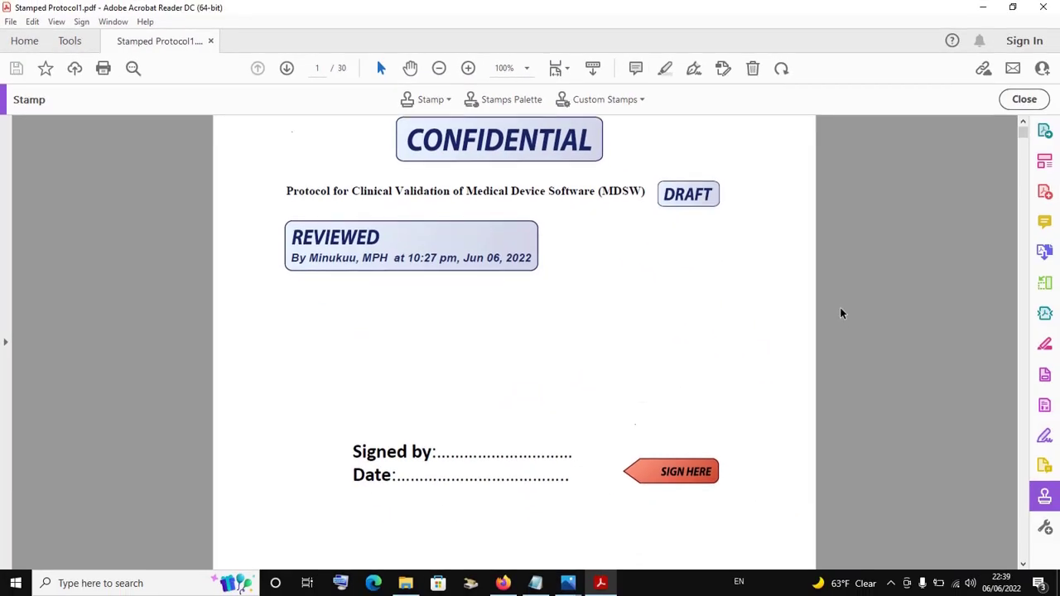
scroll(841, 312, "up", 10)
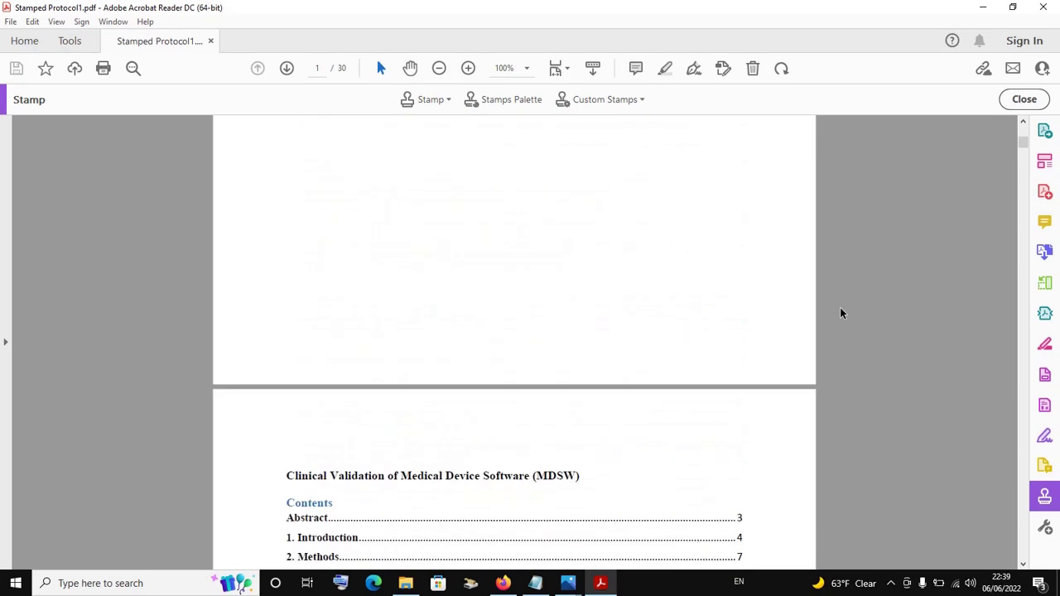
Close Acrobat and open Stamped Protocol1.pdf from the desktop in a maximized Edge window
left_click(1045, 10)
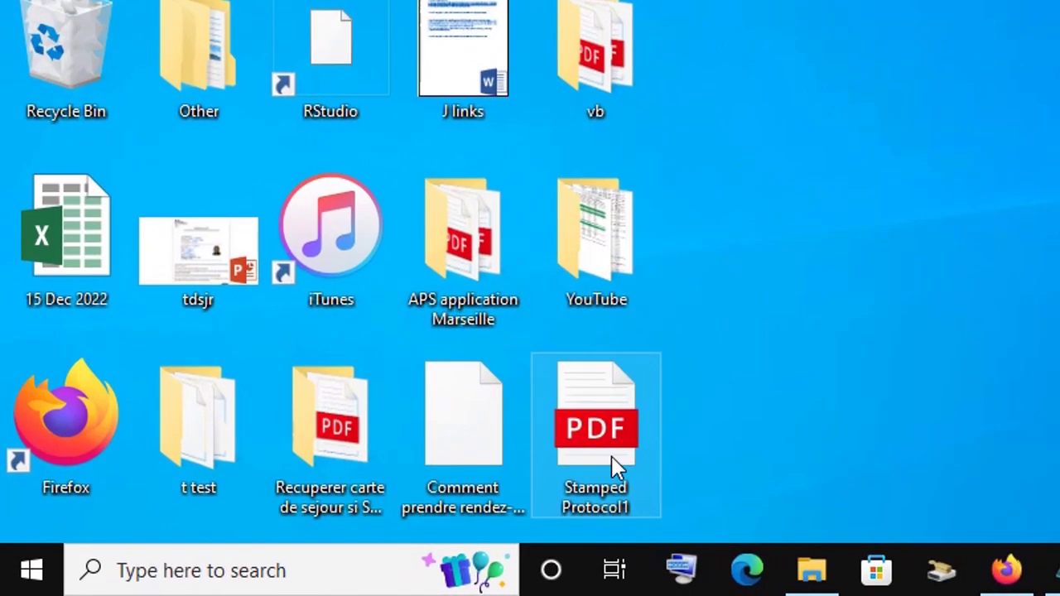
double_click(307, 530)
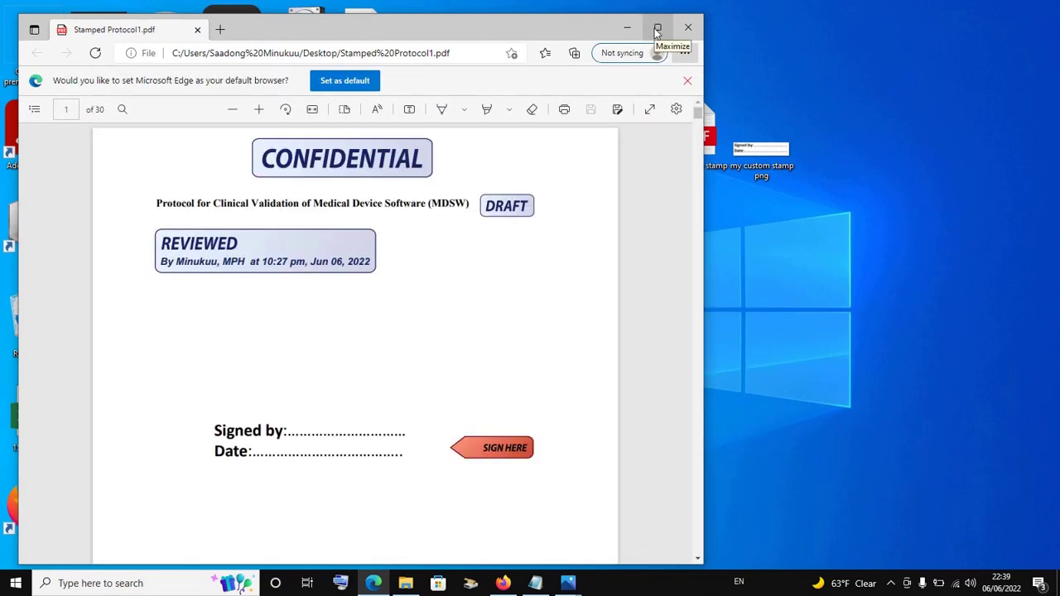
left_click(658, 32)
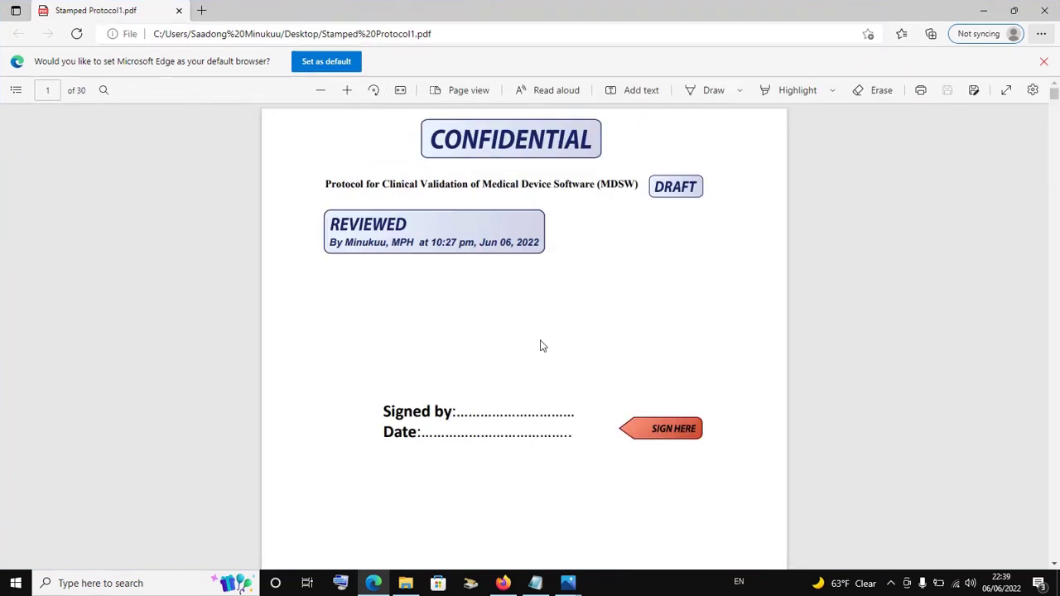
scroll(540, 347, "down", 2)
scroll(540, 346, "up", 2)
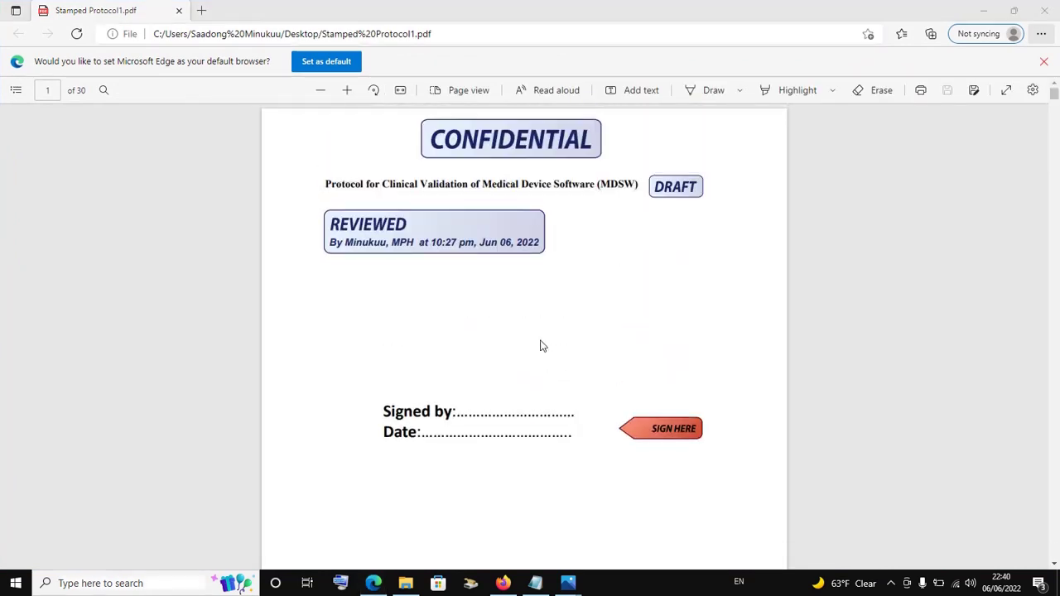
key("super+s")
left_click(722, 294)
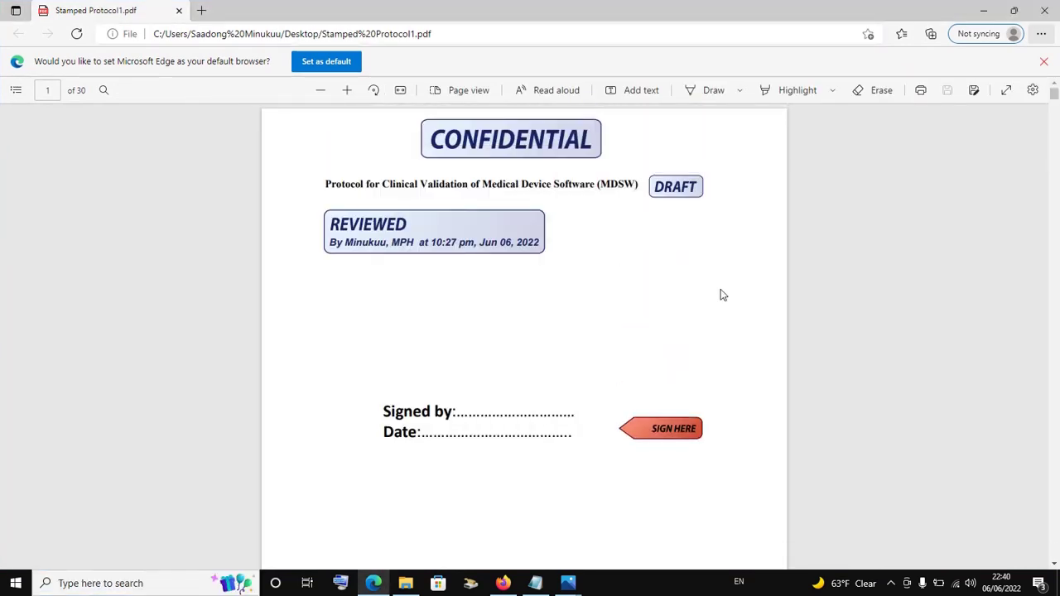